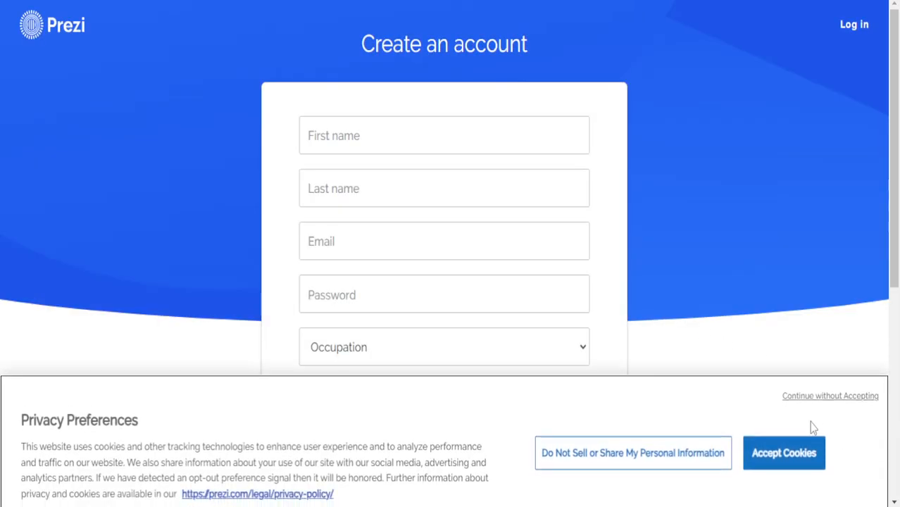
Opt out of selling or sharing personal data and confirm the cookie choices
{"action": "left_click", "coordinate": [644, 466]}
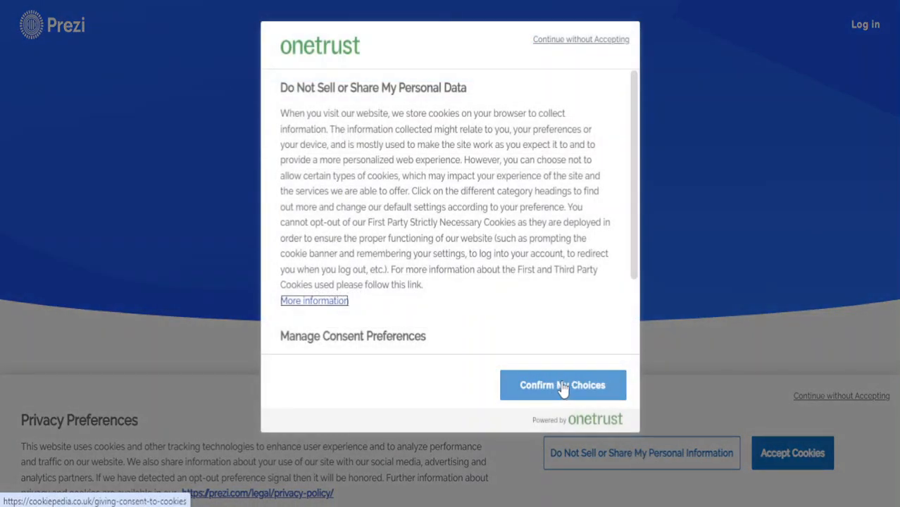
{"action": "scroll", "coordinate": [561, 227], "scroll_direction": "down", "scroll_amount": 2}
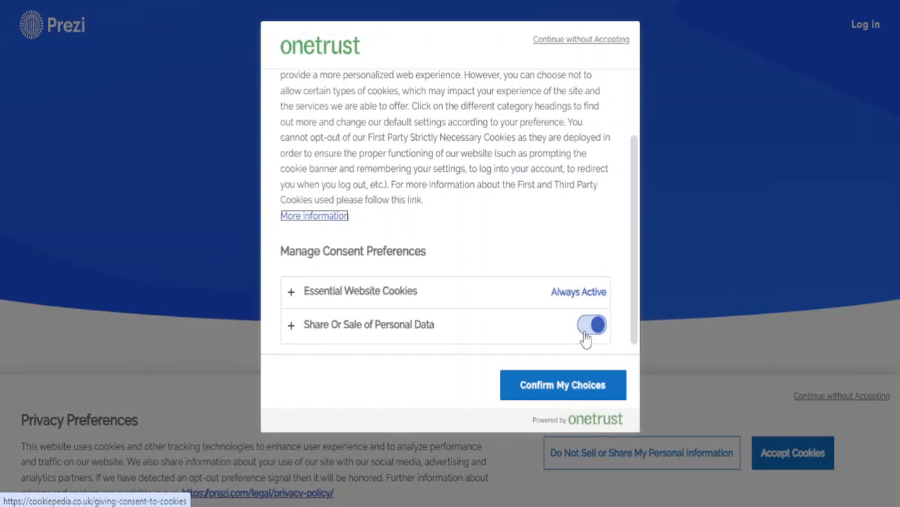
{"action": "left_click", "coordinate": [557, 380]}
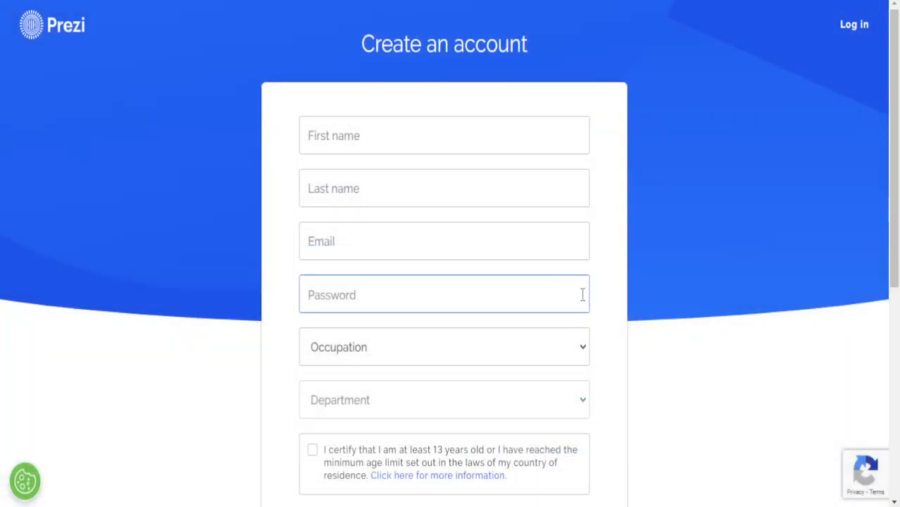
Enter the user's first and last name in the signup form
{"action": "left_click", "coordinate": [446, 134]}
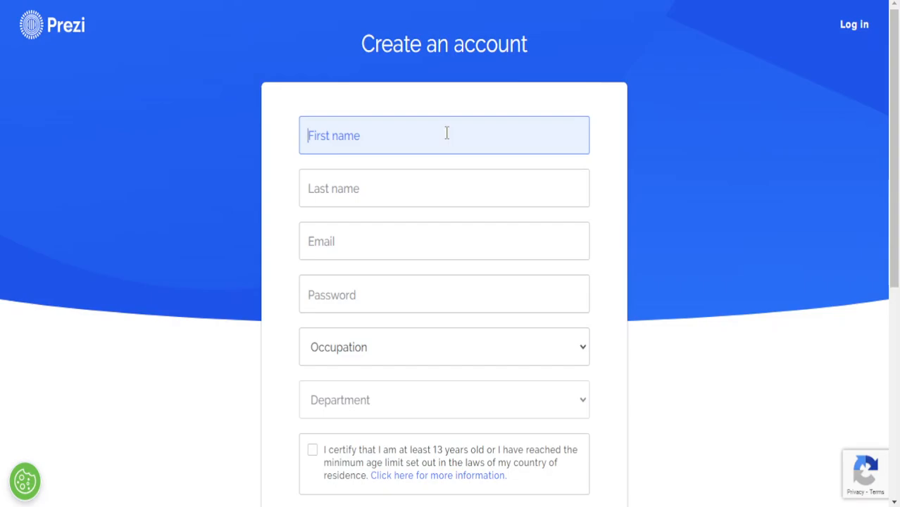
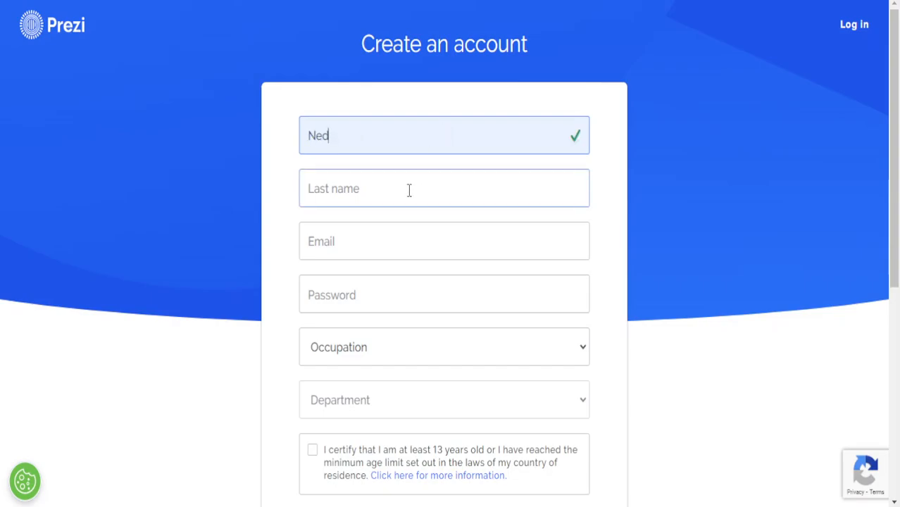
{"action": "left_click", "coordinate": [407, 189]}
{"action": "type", "text": "Tech"}
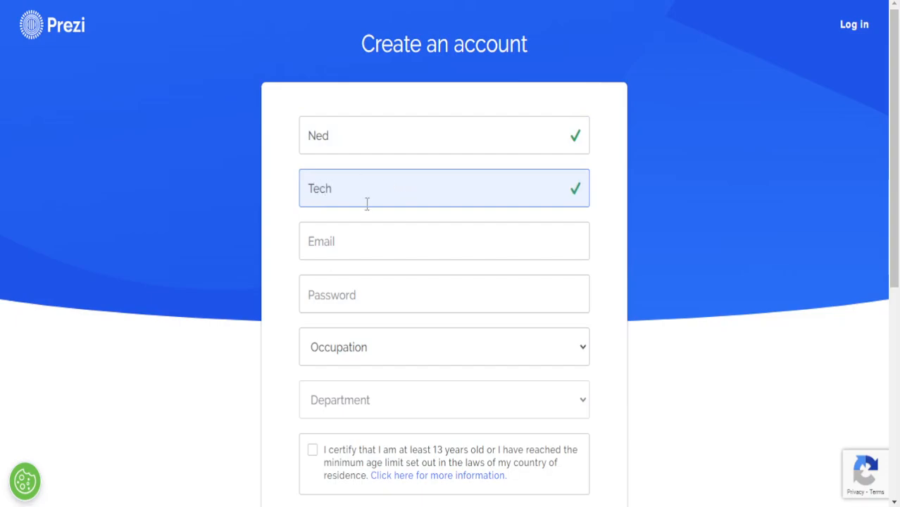
Fill in the e-mail address and the account password
{"action": "left_click", "coordinate": [367, 251]}
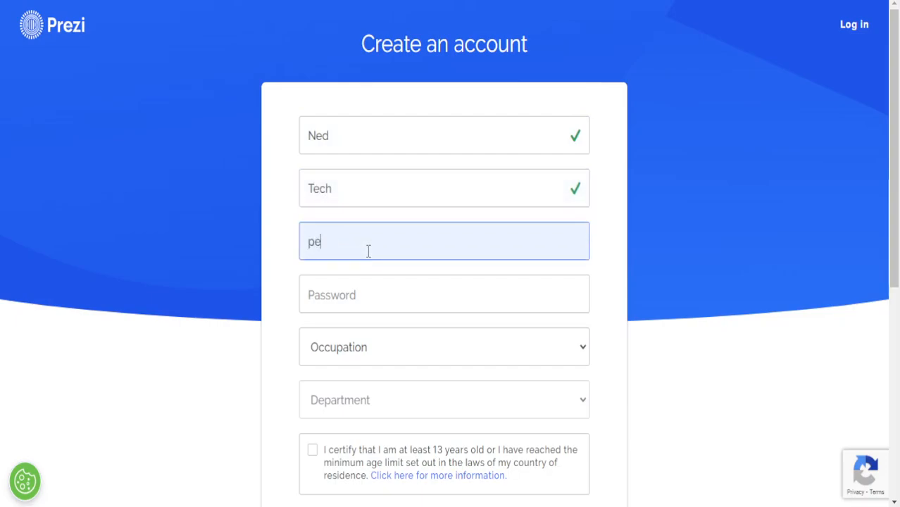
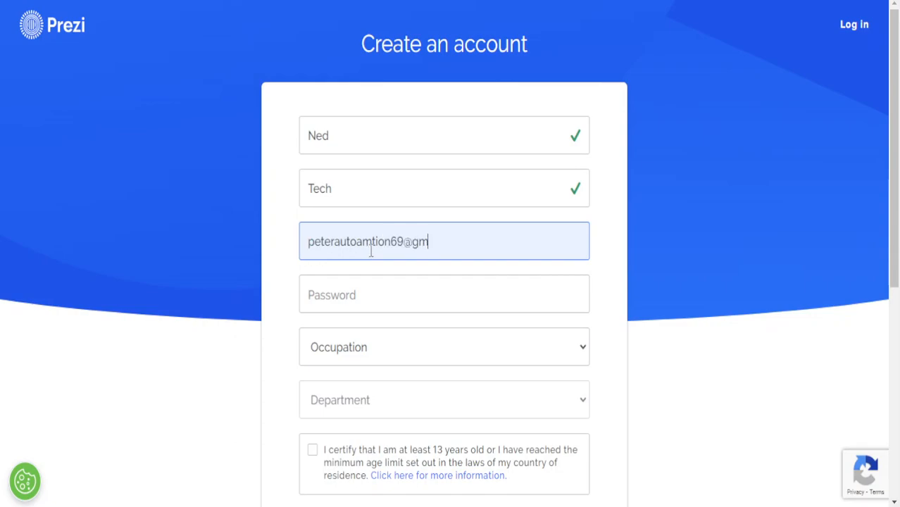
{"action": "left_click", "coordinate": [375, 307]}
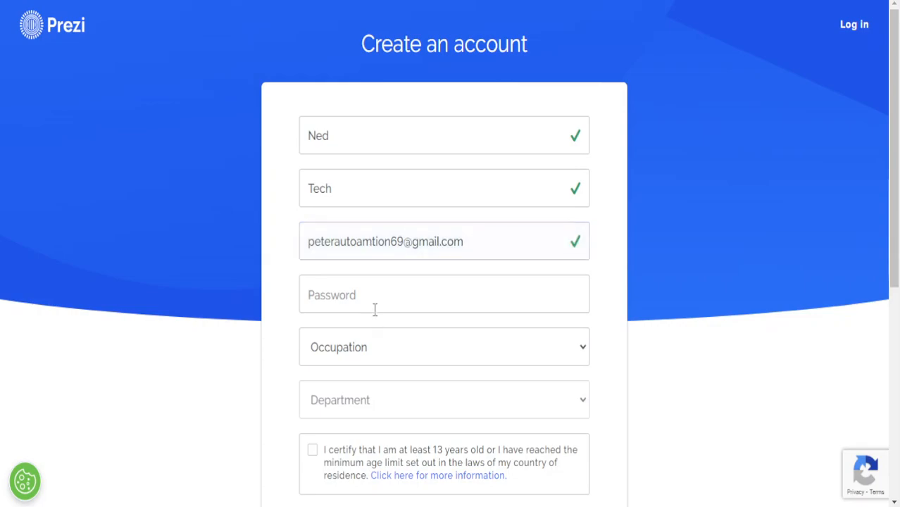
{"action": "type", "text": "***********"}
Set the occupation to Educator
{"action": "left_click", "coordinate": [338, 347]}
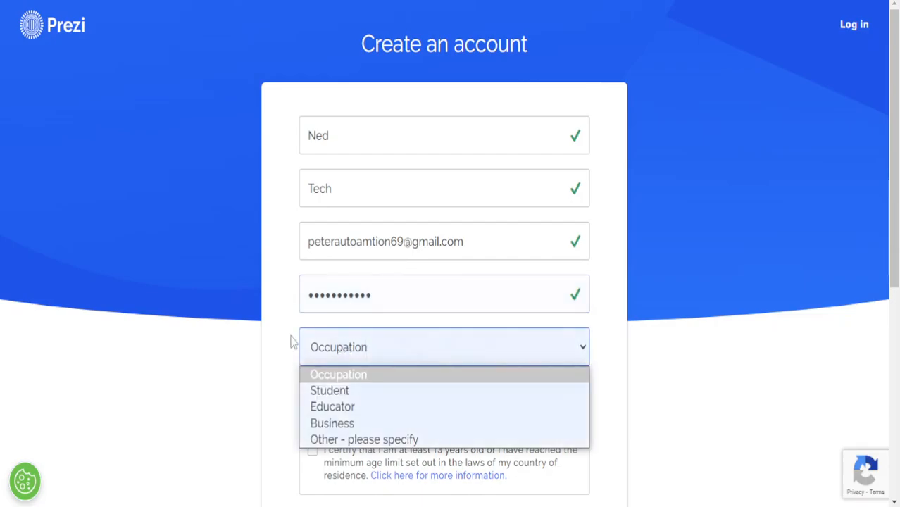
{"action": "left_click", "coordinate": [393, 348]}
{"action": "left_click", "coordinate": [509, 354]}
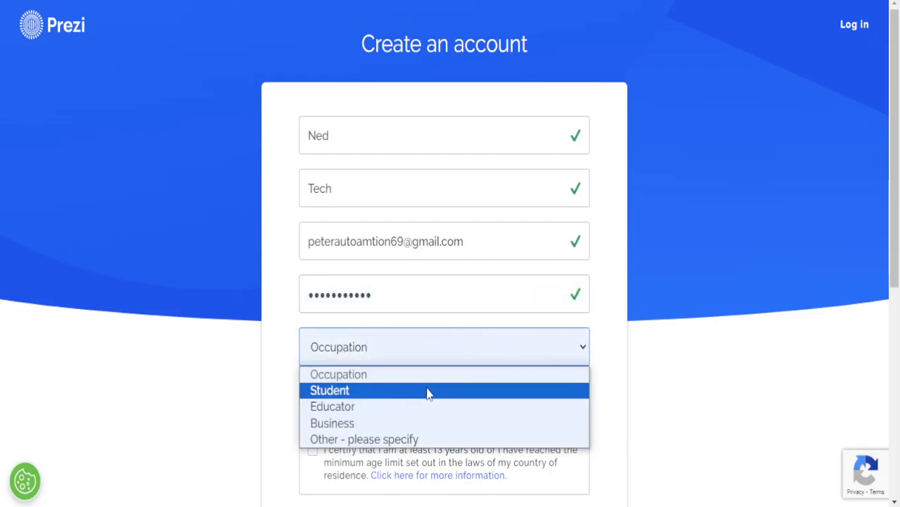
{"action": "left_click", "coordinate": [430, 423]}
{"action": "left_click", "coordinate": [423, 361]}
{"action": "left_click", "coordinate": [417, 407]}
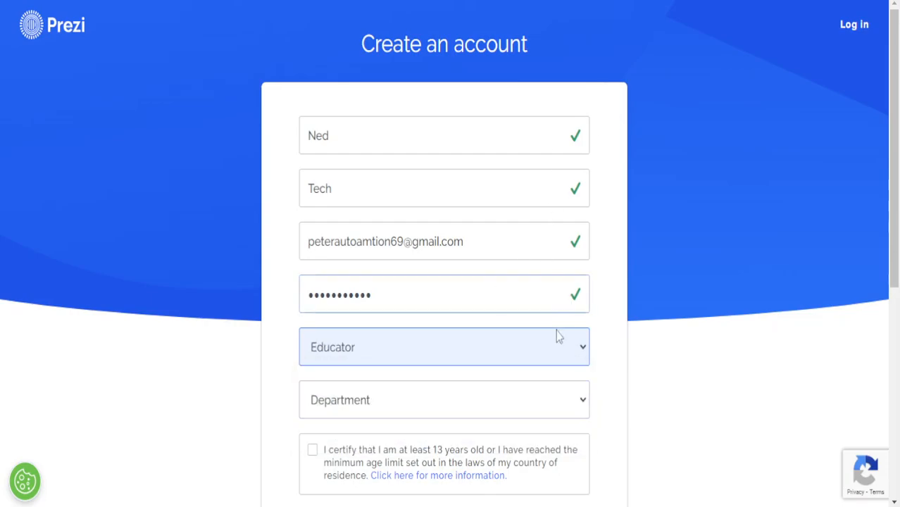
Choose High School or Upper Secondary as department, certify age 13+, and submit
{"action": "left_click", "coordinate": [489, 416]}
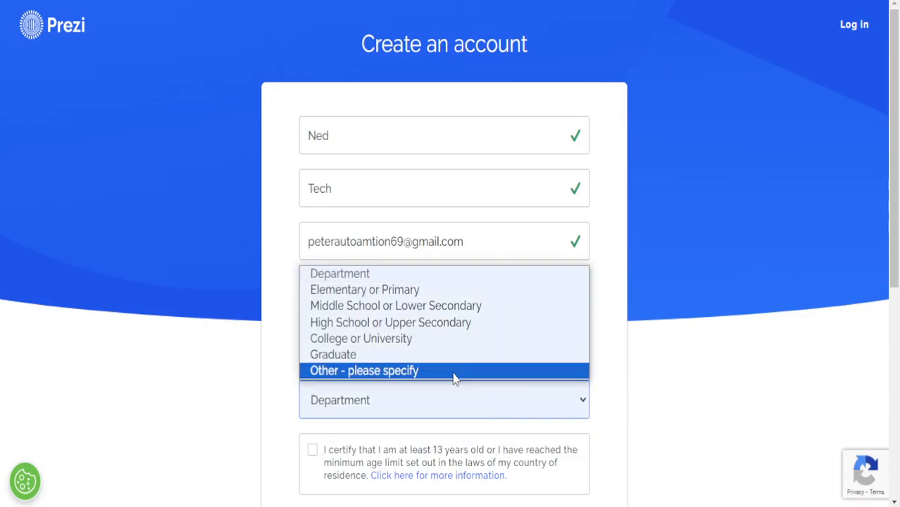
{"action": "left_click", "coordinate": [390, 328]}
{"action": "scroll", "coordinate": [504, 362], "scroll_direction": "down", "scroll_amount": 5}
{"action": "scroll", "coordinate": [367, 143], "scroll_direction": "up", "scroll_amount": 5}
{"action": "scroll", "coordinate": [408, 154], "scroll_direction": "down", "scroll_amount": 5}
{"action": "left_click", "coordinate": [313, 67]}
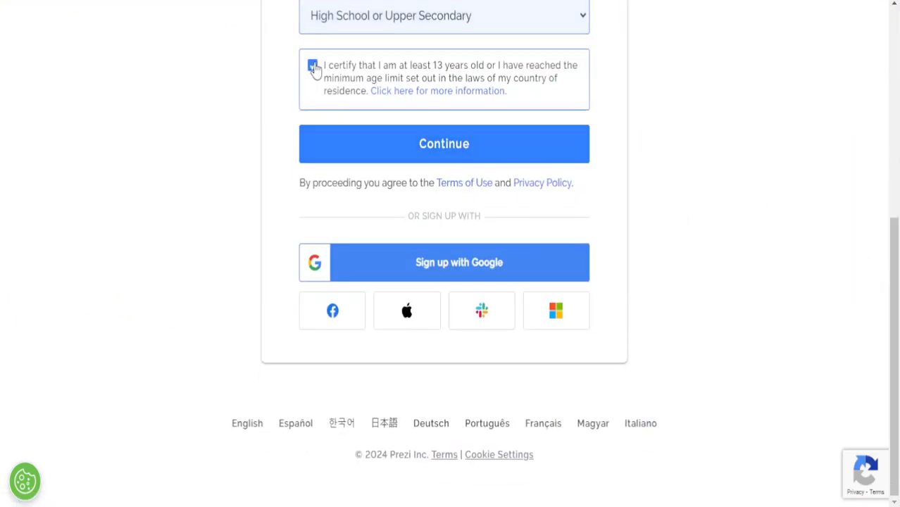
{"action": "left_click", "coordinate": [474, 160]}
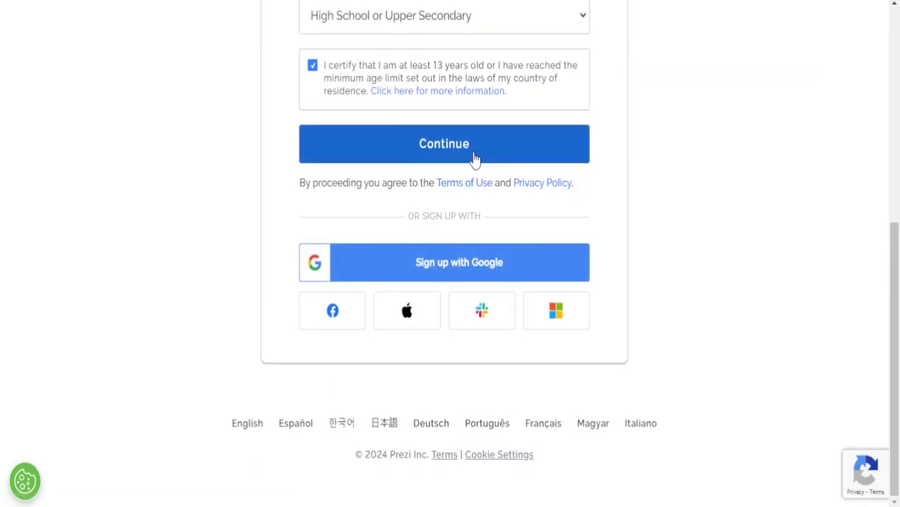
Correct the e-mail typo by removing the stray letter, adding the missing 'a', then resubmit
{"action": "left_click", "coordinate": [474, 159]}
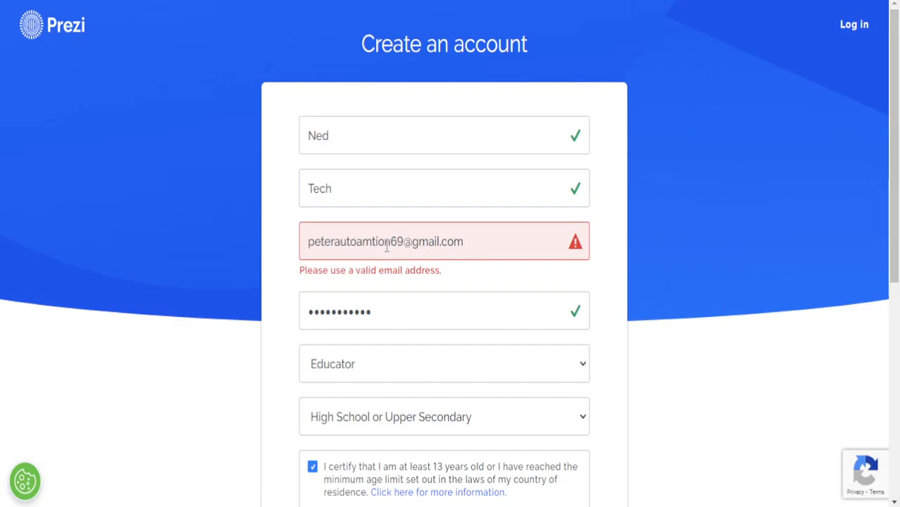
{"action": "left_click", "coordinate": [363, 241]}
{"action": "key", "text": "BackSpace"}
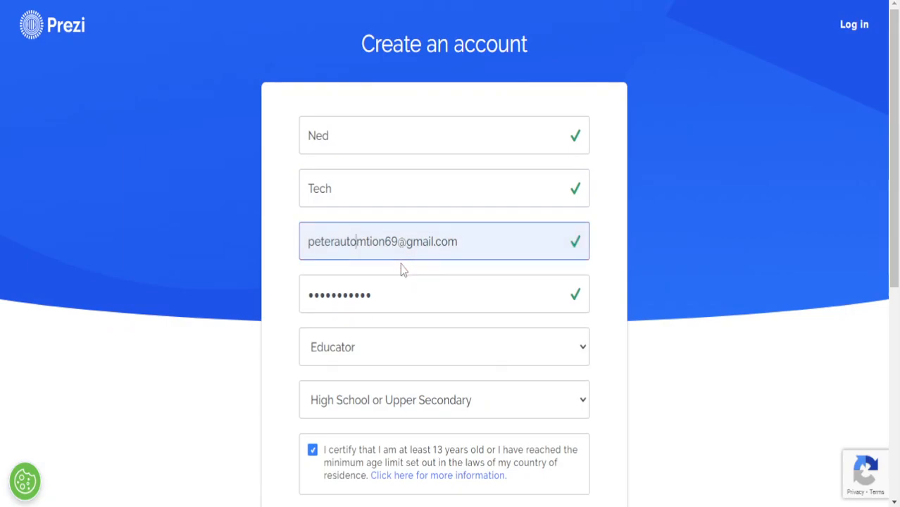
{"action": "key", "text": "Right"}
{"action": "type", "text": "a"}
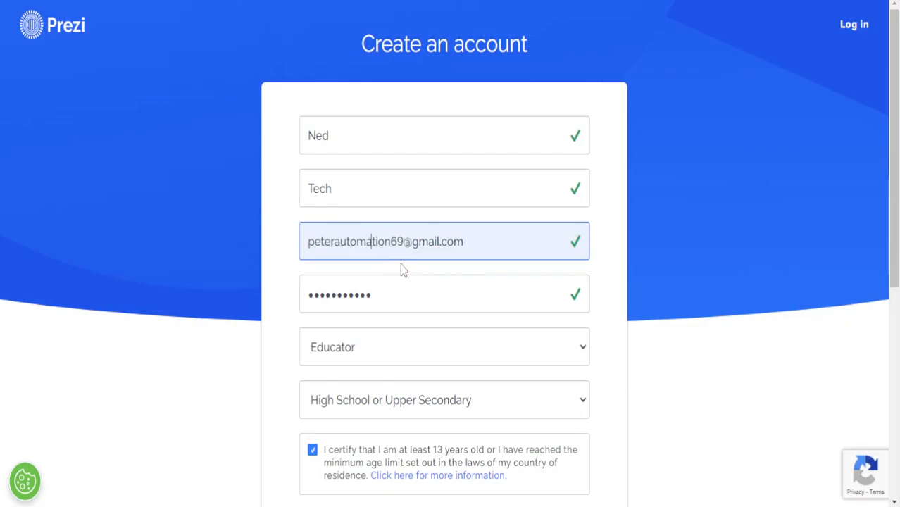
{"action": "scroll", "coordinate": [399, 263], "scroll_direction": "down", "scroll_amount": 5}
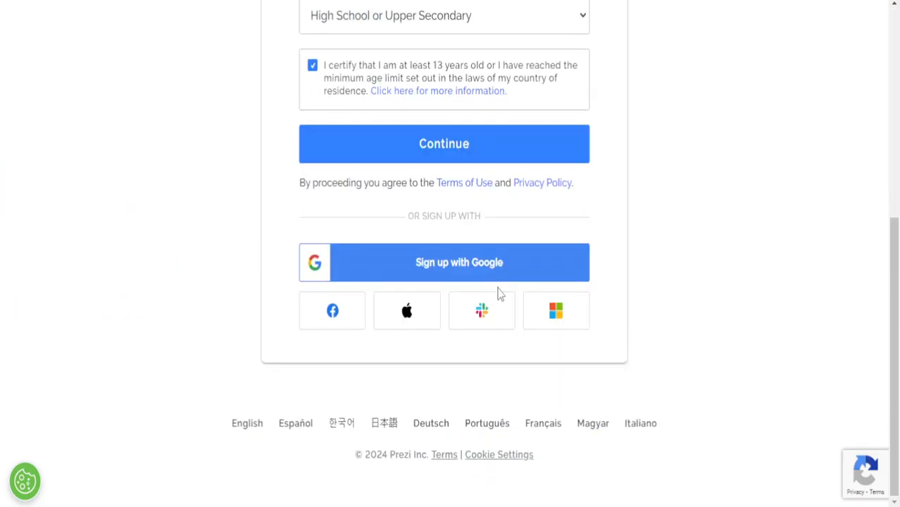
{"action": "left_click", "coordinate": [502, 153]}
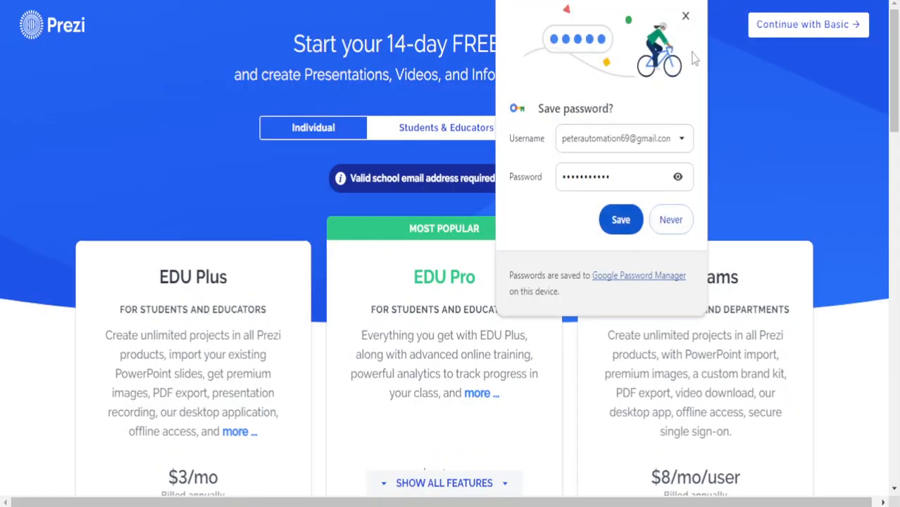
Dismiss the save-password prompt, review the EDU plans table, and continue with Basic
{"action": "left_click", "coordinate": [685, 16]}
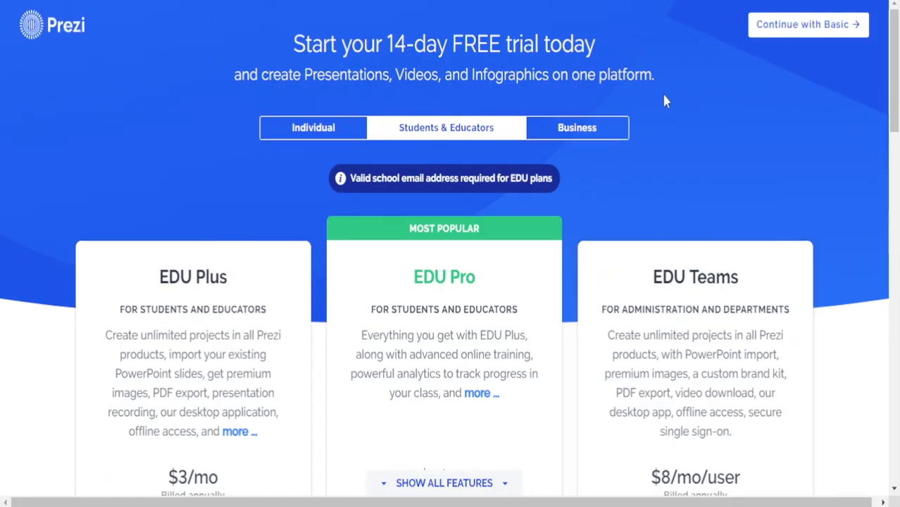
{"action": "scroll", "coordinate": [667, 110], "scroll_direction": "down", "scroll_amount": 5}
{"action": "left_click_drag", "start_coordinate": [894, 163], "coordinate": [895, 53]}
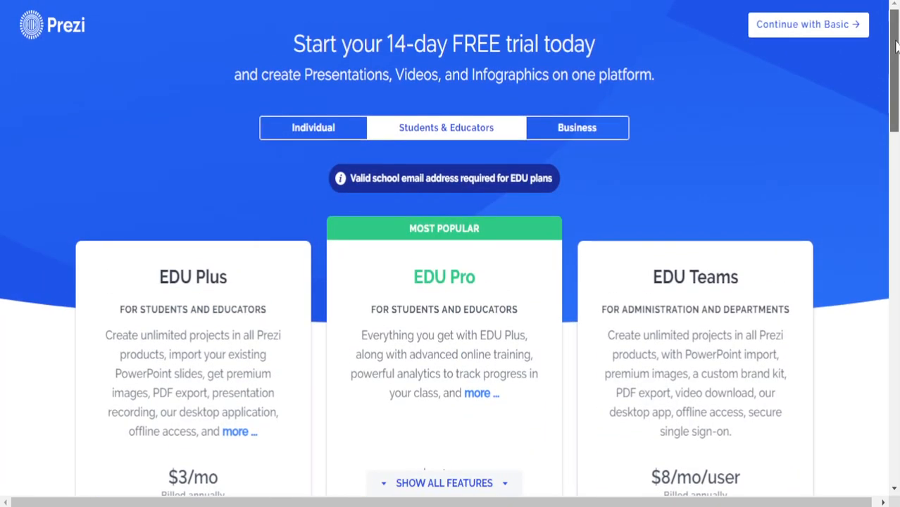
{"action": "scroll", "coordinate": [492, 204], "scroll_direction": "down", "scroll_amount": 4}
{"action": "scroll", "coordinate": [493, 204], "scroll_direction": "down", "scroll_amount": 1}
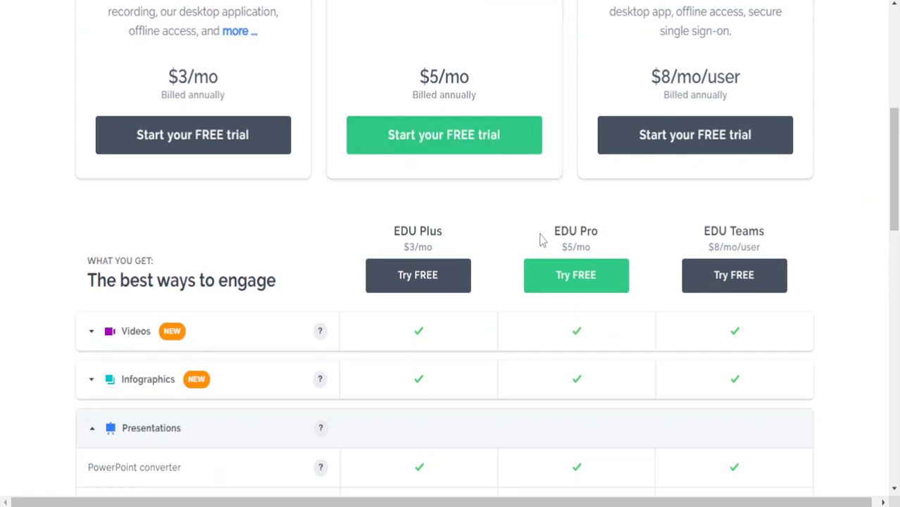
{"action": "scroll", "coordinate": [540, 239], "scroll_direction": "up", "scroll_amount": 5}
{"action": "left_click", "coordinate": [775, 24]}
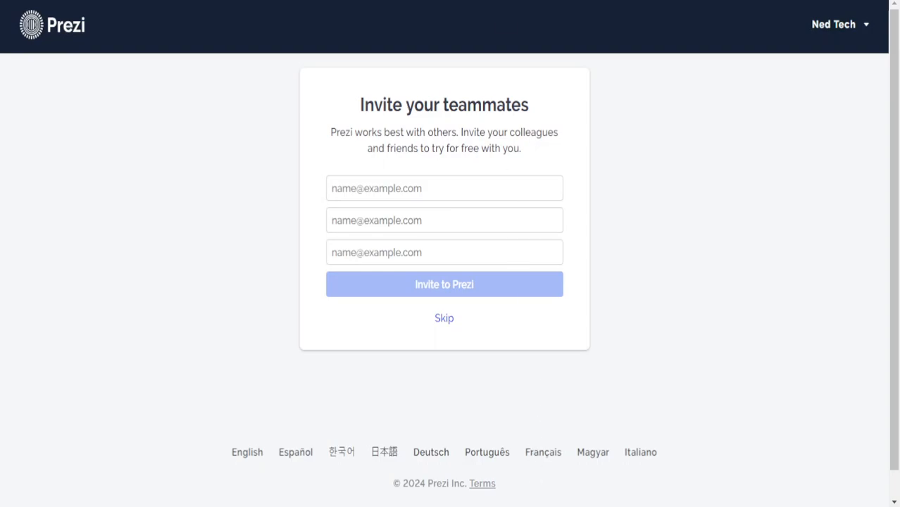
Skip the teammate invitations and choose to create a new presentation
{"action": "scroll", "coordinate": [546, 78], "scroll_direction": "down", "scroll_amount": 1}
{"action": "scroll", "coordinate": [572, 126], "scroll_direction": "up", "scroll_amount": 1}
{"action": "left_click", "coordinate": [444, 319]}
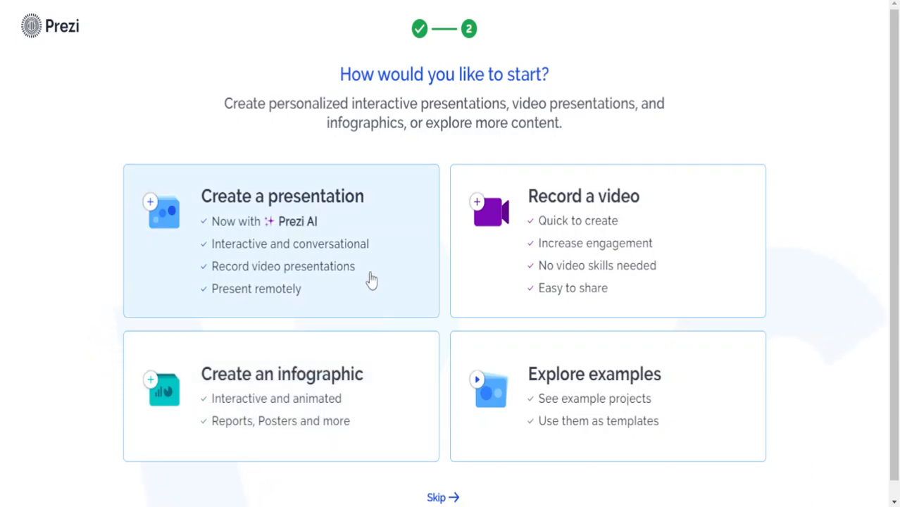
{"action": "scroll", "coordinate": [372, 278], "scroll_direction": "down", "scroll_amount": 1}
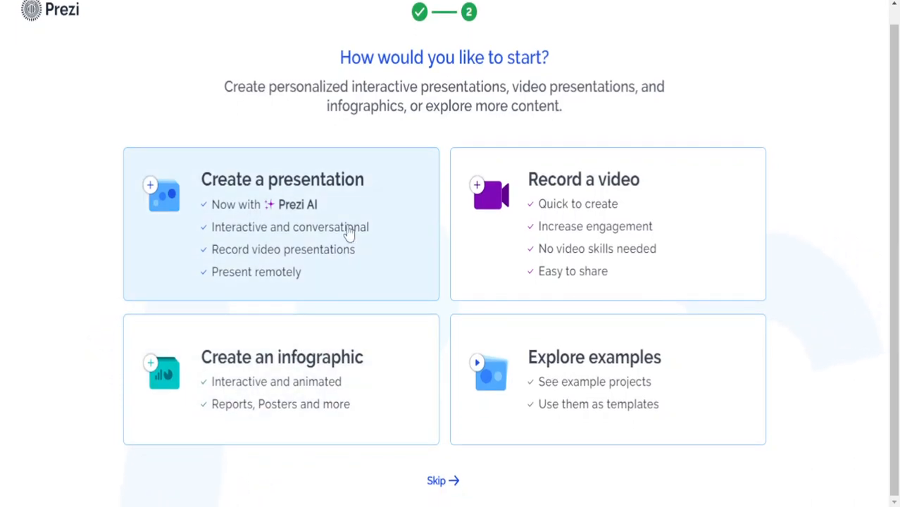
{"action": "left_click", "coordinate": [348, 232]}
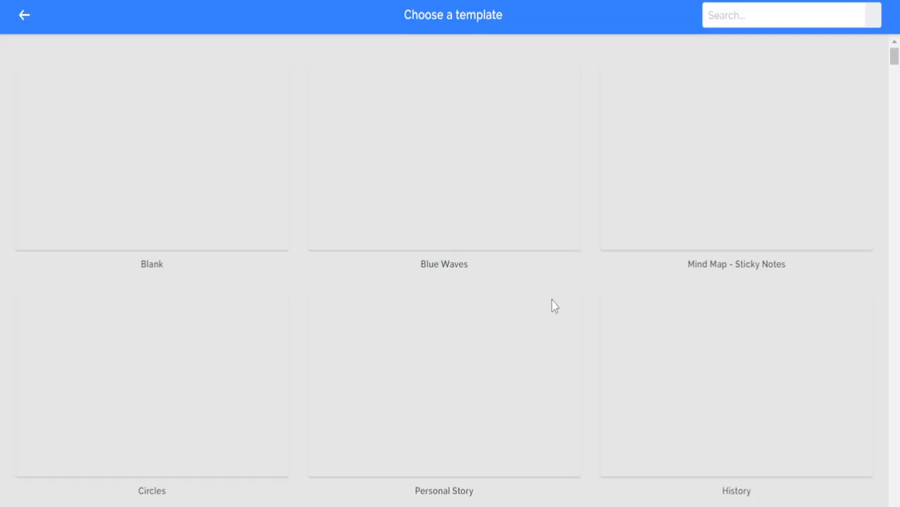
Pick the Project Roadmap template from the gallery and use it
{"action": "scroll", "coordinate": [501, 268], "scroll_direction": "down", "scroll_amount": 5}
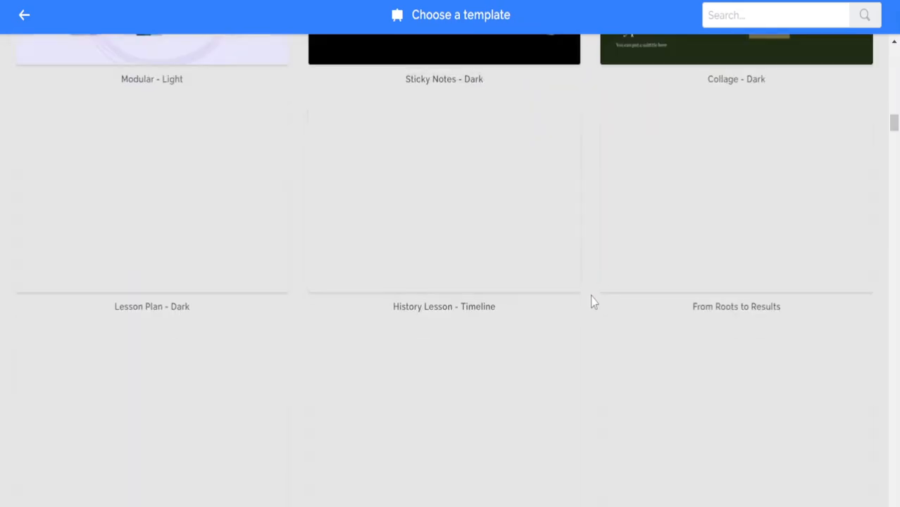
{"action": "scroll", "coordinate": [581, 297], "scroll_direction": "up", "scroll_amount": 5}
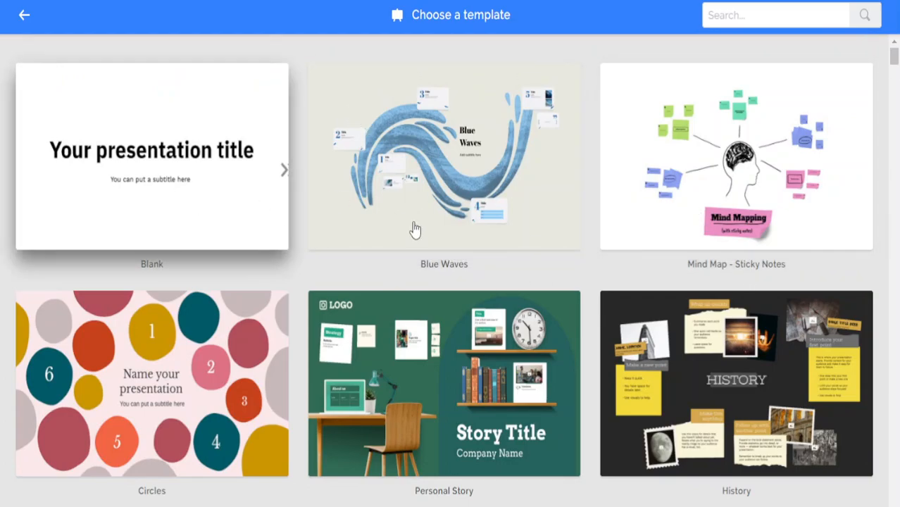
{"action": "scroll", "coordinate": [567, 268], "scroll_direction": "down", "scroll_amount": 5}
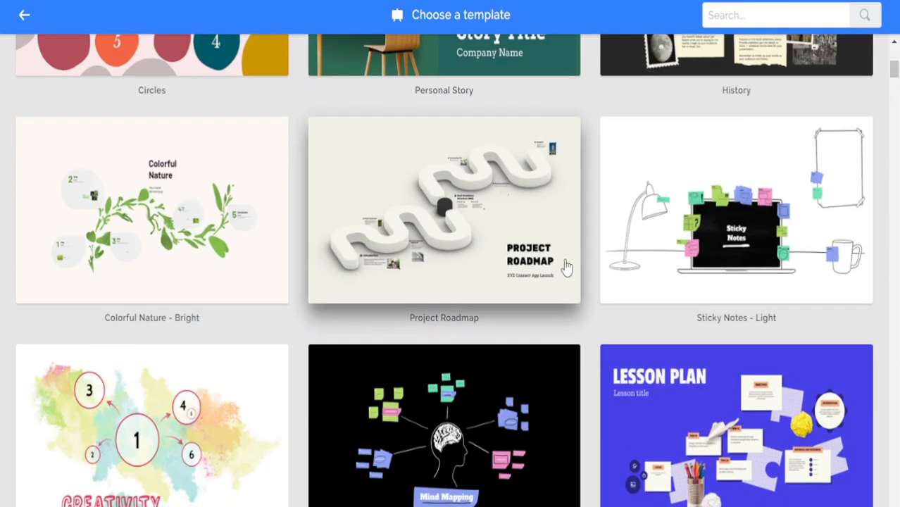
{"action": "left_click", "coordinate": [431, 233]}
{"action": "left_click", "coordinate": [464, 470]}
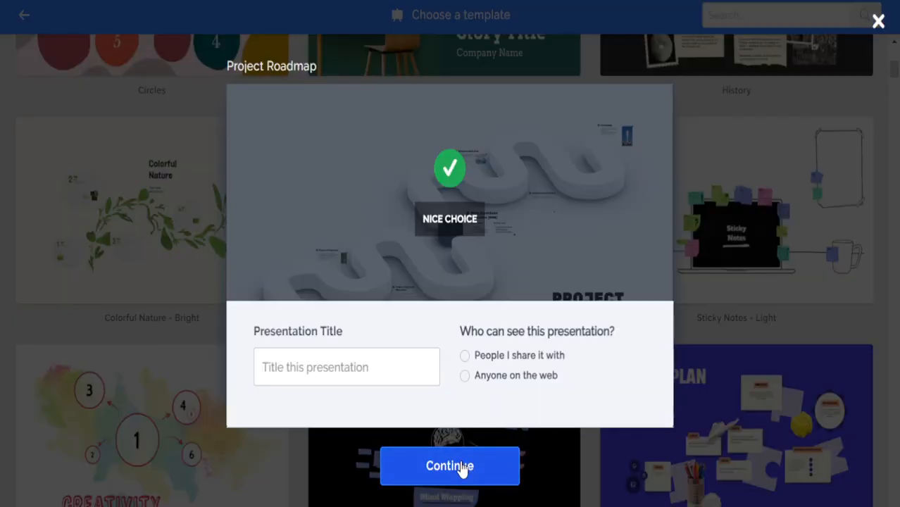
Title the presentation 'Mind Of A Child', make it visible to anyone on the web, and create it
{"action": "left_click", "coordinate": [358, 373]}
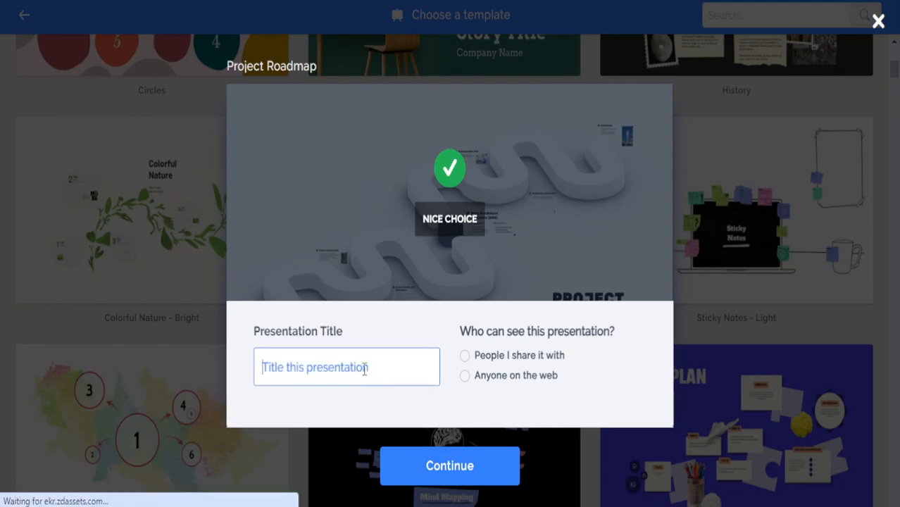
{"action": "type", "text": "Mi"}
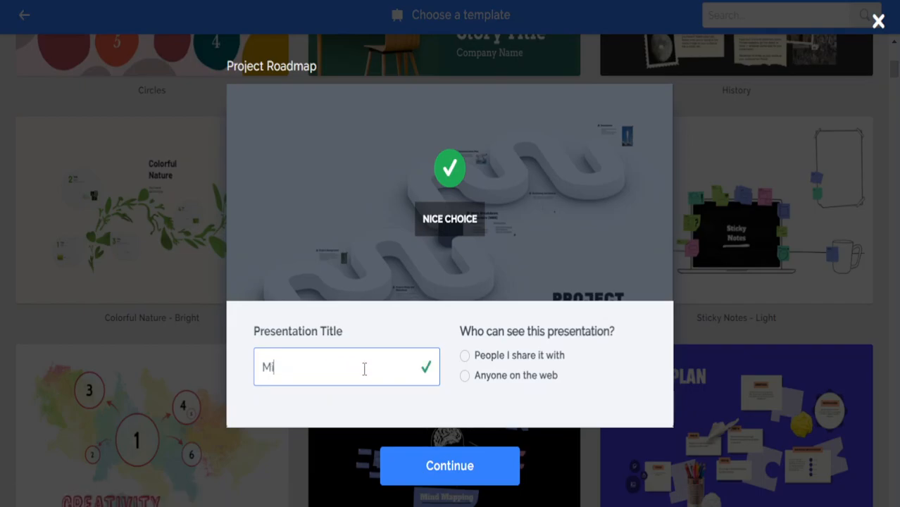
{"action": "type", "text": "nd OF a"}
{"action": "key", "text": "BackSpace"}
{"action": "type", "text": "A Child"}
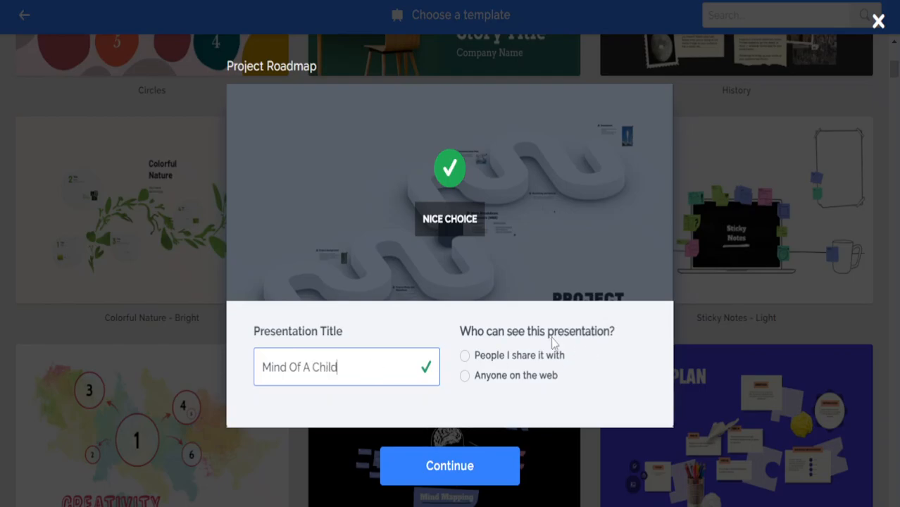
{"action": "left_click", "coordinate": [465, 355]}
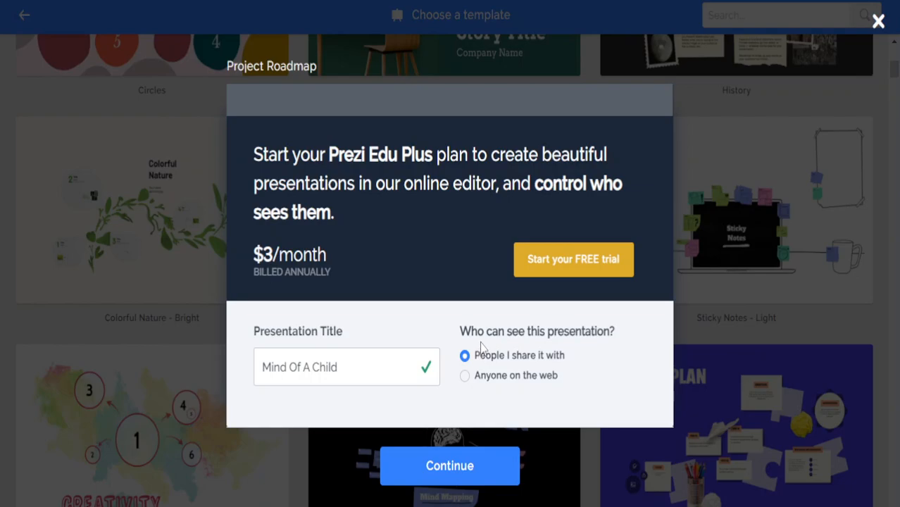
{"action": "left_click", "coordinate": [466, 376]}
{"action": "left_click", "coordinate": [463, 475]}
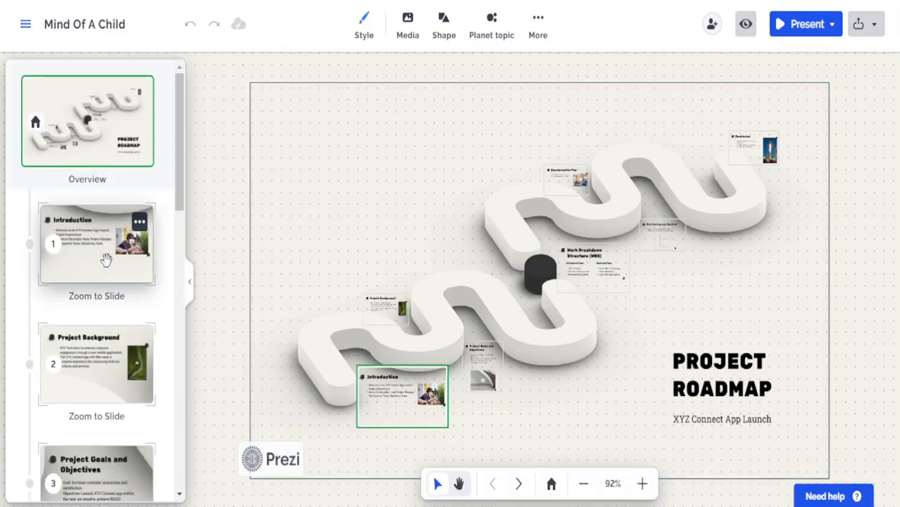
Choose Mouse as the canvas navigation device and dismiss the tip
{"action": "scroll", "coordinate": [106, 257], "scroll_direction": "down", "scroll_amount": 10}
{"action": "scroll", "coordinate": [111, 266], "scroll_direction": "up", "scroll_amount": 10}
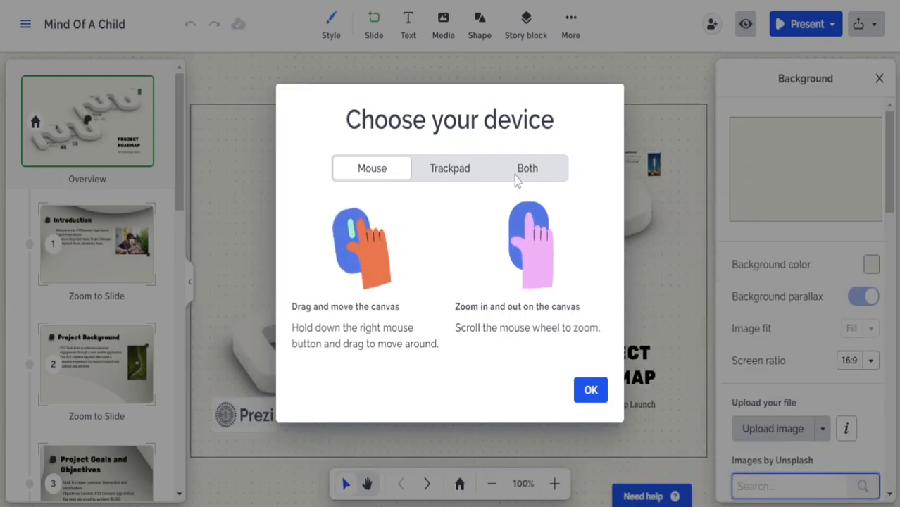
{"action": "left_click", "coordinate": [518, 175]}
{"action": "left_click", "coordinate": [459, 116]}
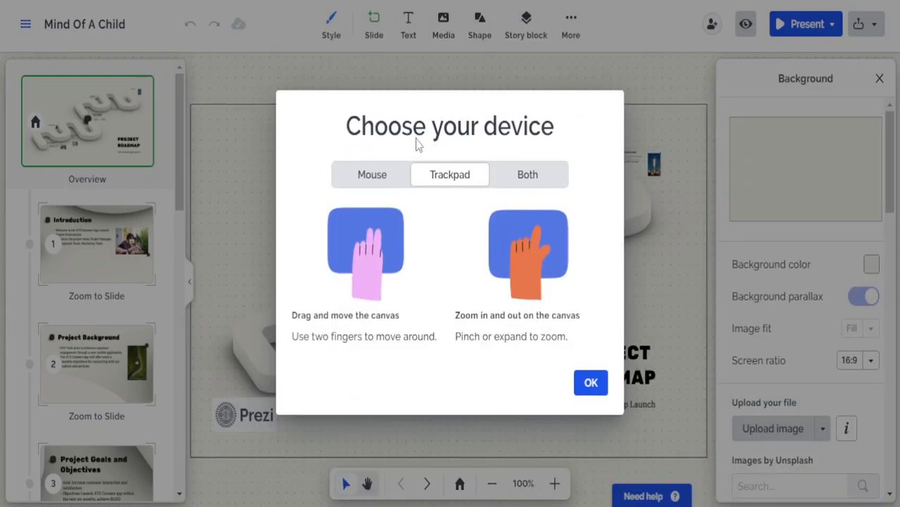
{"action": "left_click", "coordinate": [384, 176]}
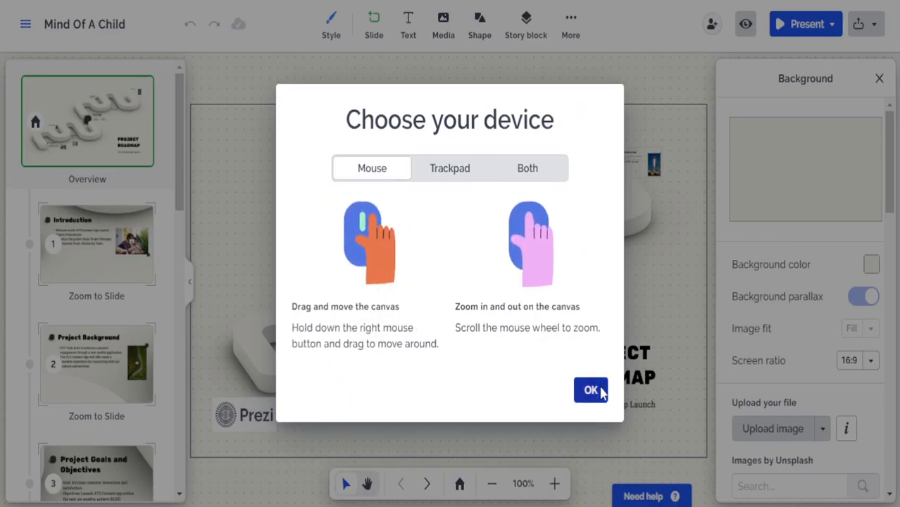
{"action": "left_click", "coordinate": [595, 390]}
{"action": "left_click", "coordinate": [145, 124]}
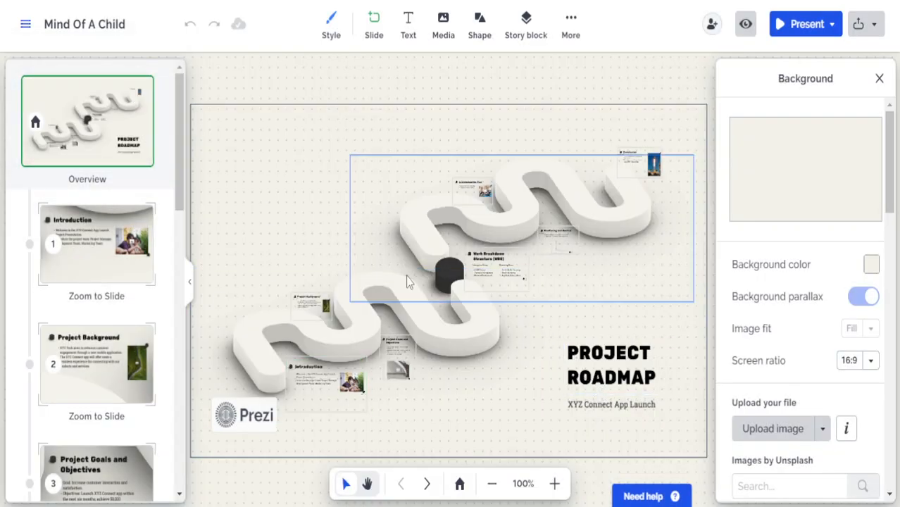
Change the background colour to pale cream #F2F0DF
{"action": "scroll", "coordinate": [480, 300], "scroll_direction": "up", "scroll_amount": 2}
{"action": "scroll", "coordinate": [480, 301], "scroll_direction": "down", "scroll_amount": 3}
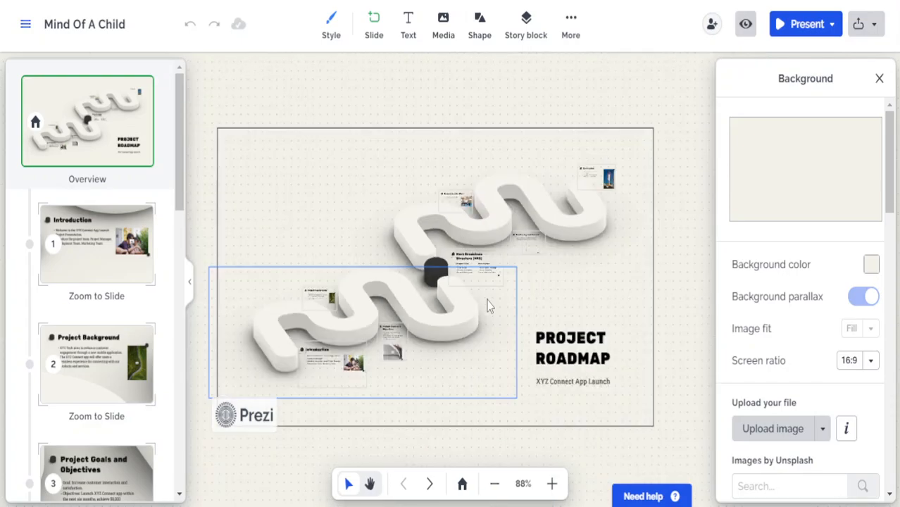
{"action": "mouse_move", "coordinate": [806, 162]}
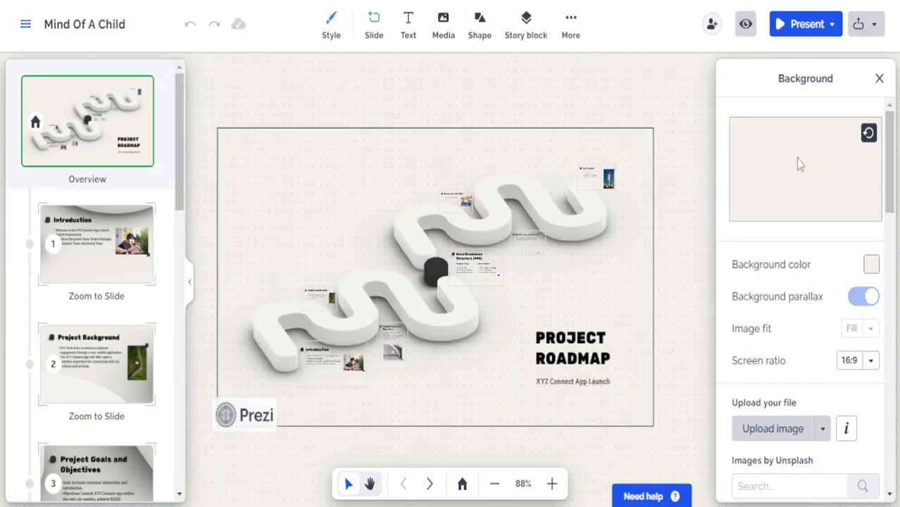
{"action": "left_click", "coordinate": [871, 265]}
{"action": "left_click", "coordinate": [795, 312]}
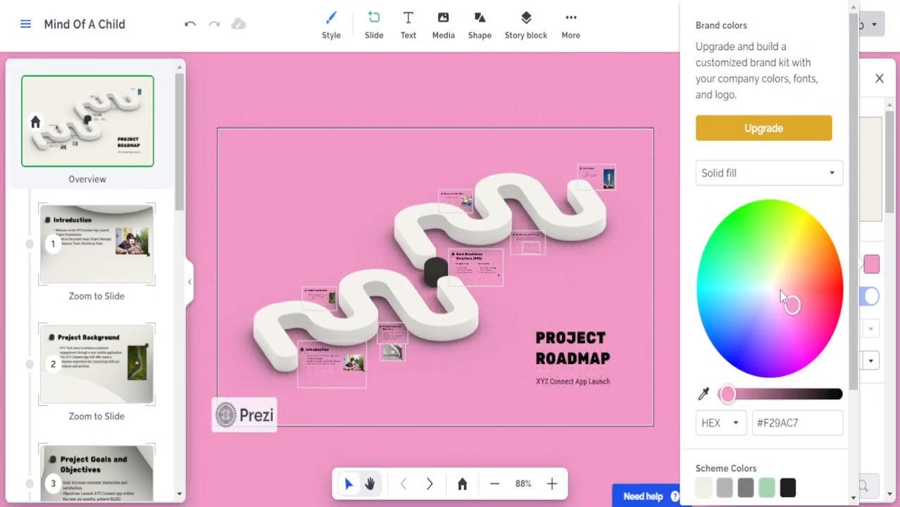
{"action": "left_click_drag", "start_coordinate": [792, 306], "coordinate": [773, 280]}
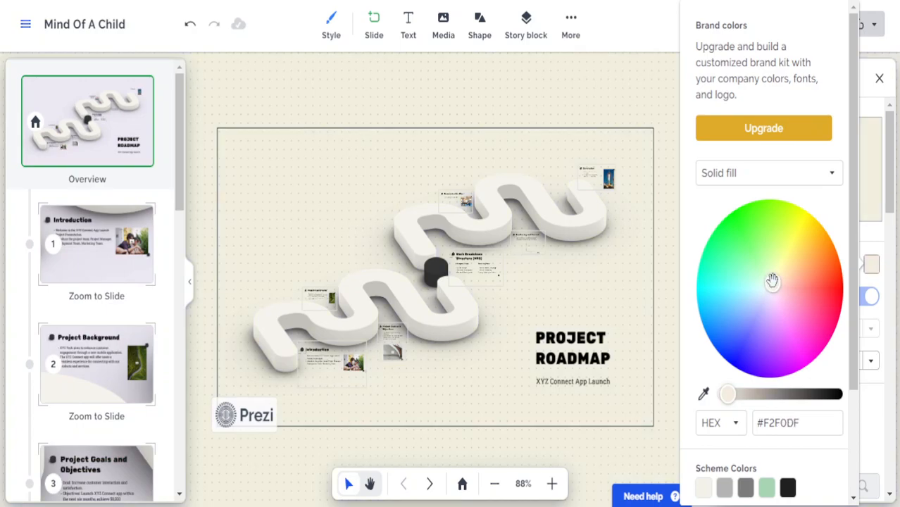
{"action": "left_click", "coordinate": [870, 90]}
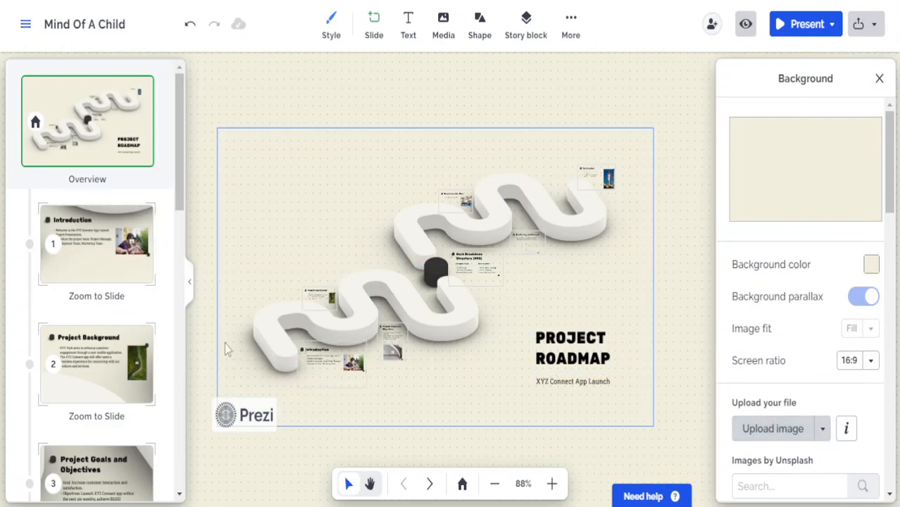
Replace the PROJECT ROADMAP title with 'Mind Of A Child'
{"action": "left_click", "coordinate": [588, 355]}
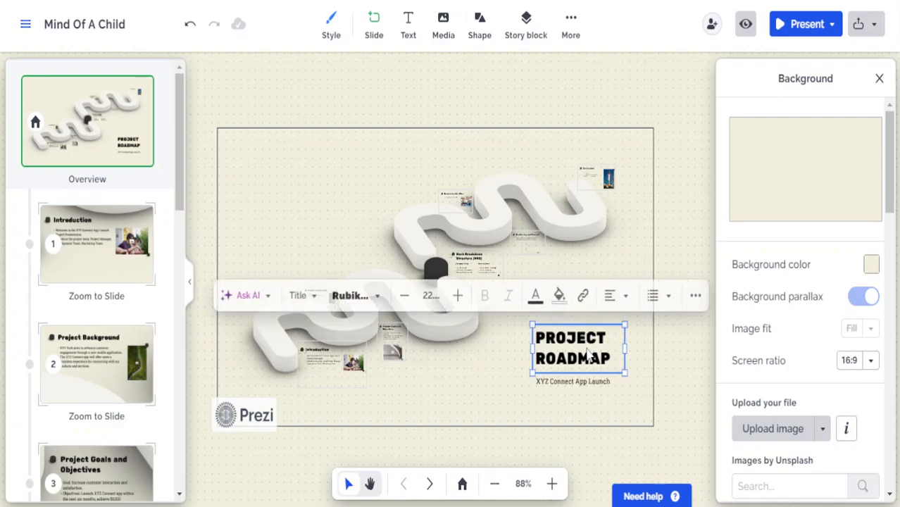
{"action": "double_click", "coordinate": [598, 343]}
{"action": "triple_click", "coordinate": [607, 357]}
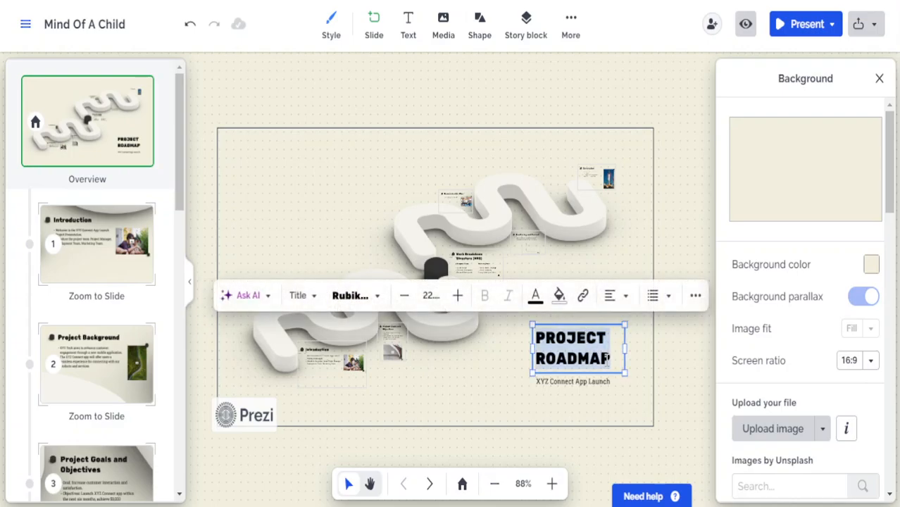
{"action": "type", "text": "M"}
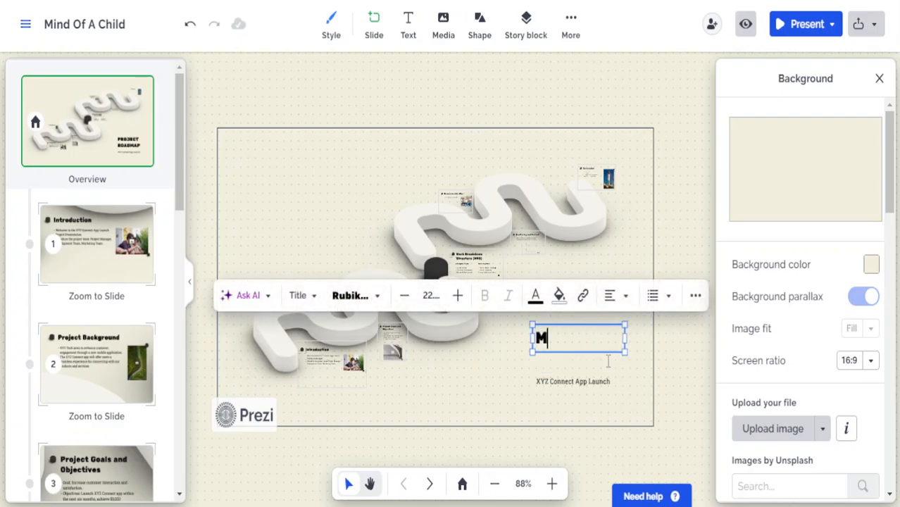
{"action": "type", "text": "ind "}
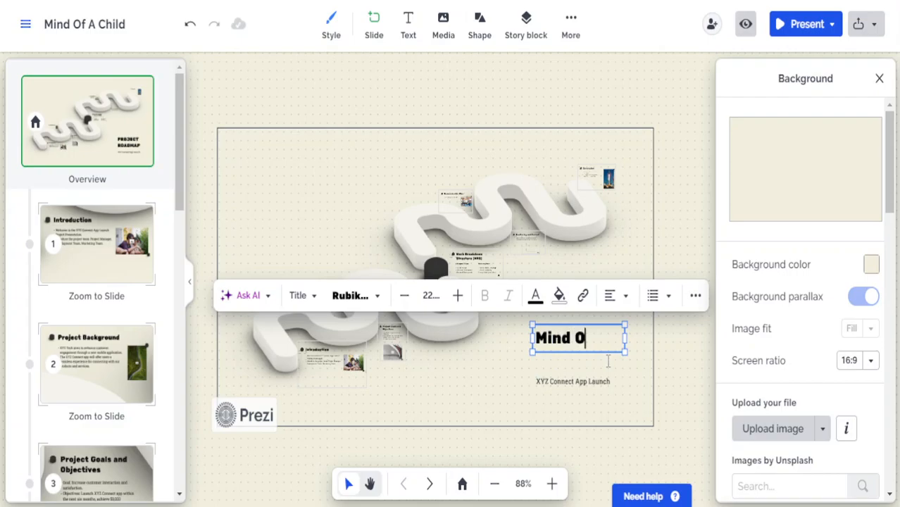
{"action": "type", "text": "Of a"}
{"action": "key", "text": "BackSpace"}
{"action": "type", "text": "A child"}
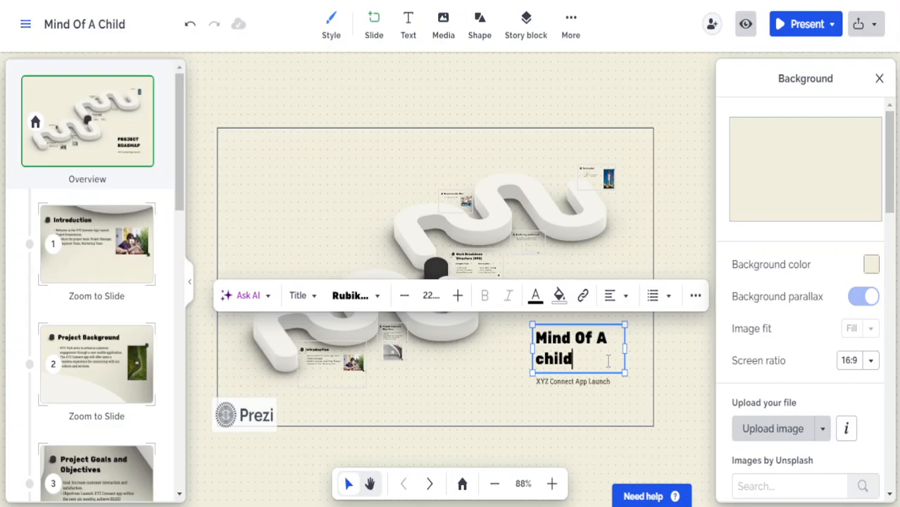
{"action": "key", "text": "BackSpace"}
{"action": "key", "text": "BackSpace"}
{"action": "key", "text": "BackSpace"}
{"action": "type", "text": "Ch"}
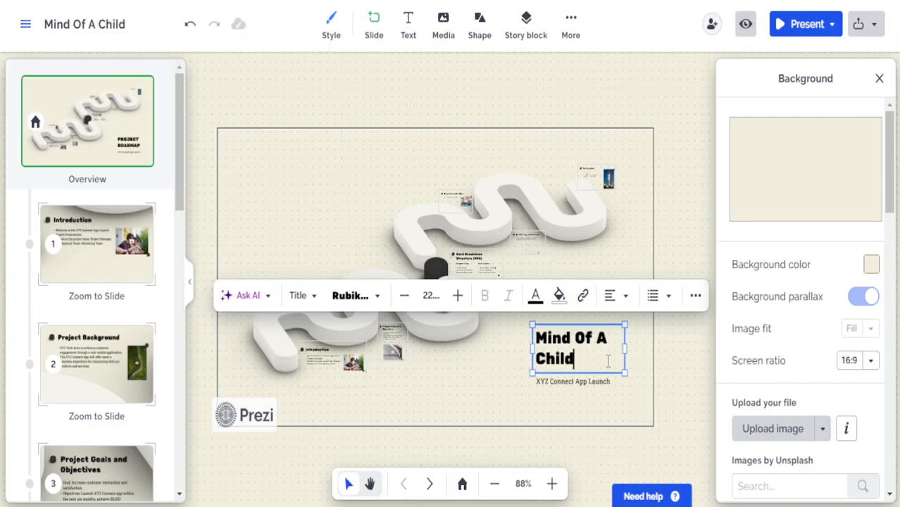
Delete the XYZ Connect App Launch subtitle text and go to the Introduction slide
{"action": "left_click", "coordinate": [604, 379]}
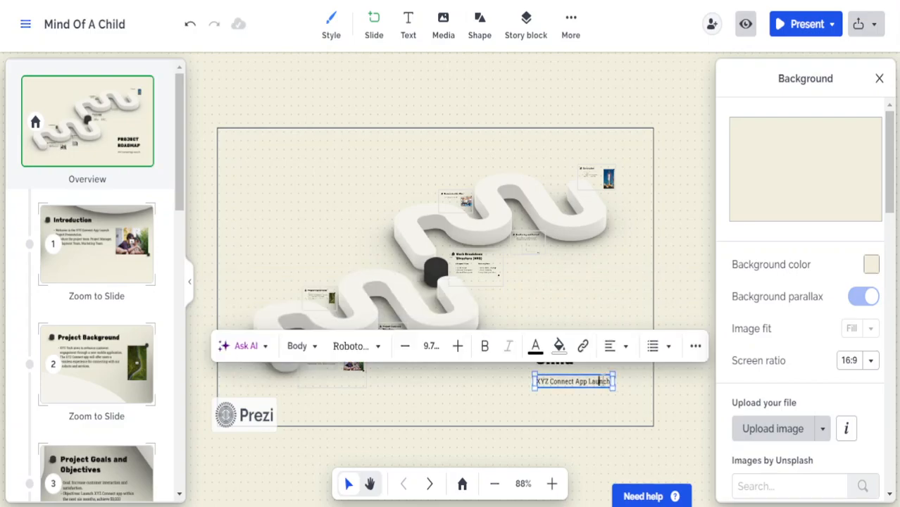
{"action": "key", "text": "ctrl+a"}
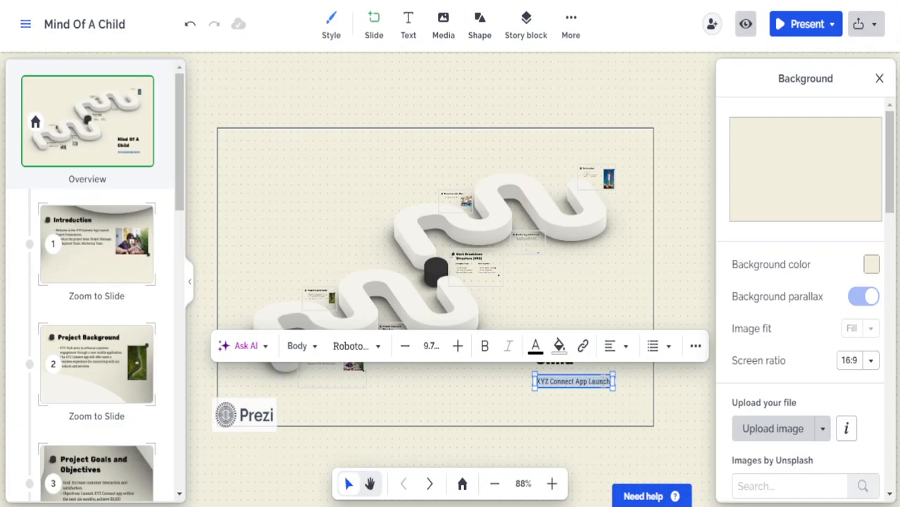
{"action": "key", "text": "BackSpace"}
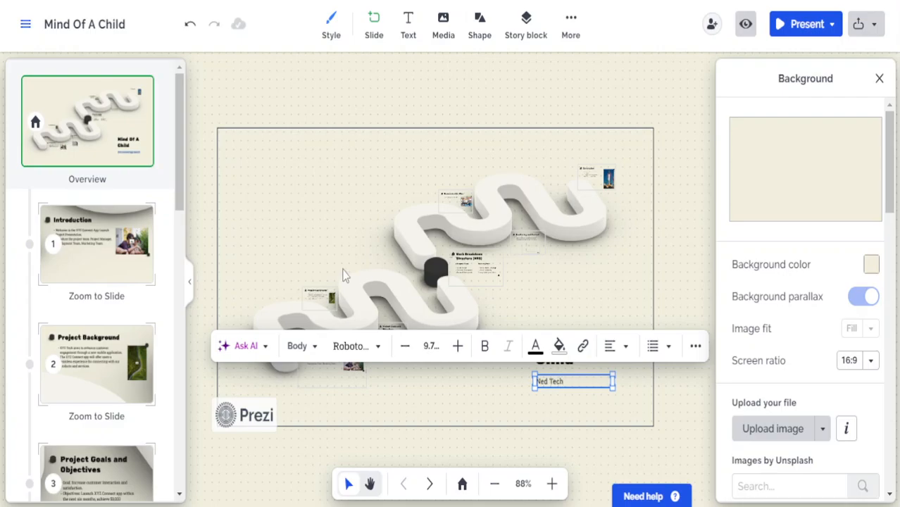
{"action": "left_click", "coordinate": [129, 259]}
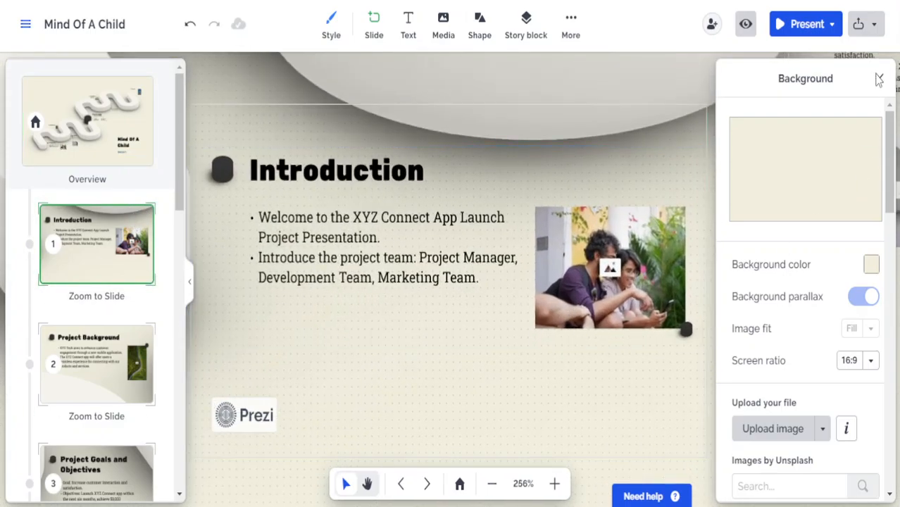
Look through the presenting options and the Introduction heading's font, style and AI writing choices
{"action": "left_click", "coordinate": [878, 78]}
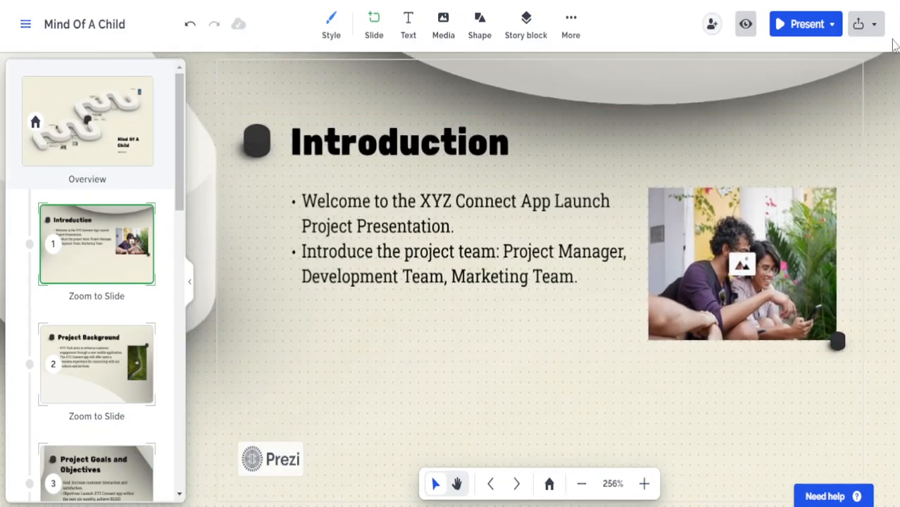
{"action": "left_click", "coordinate": [831, 24]}
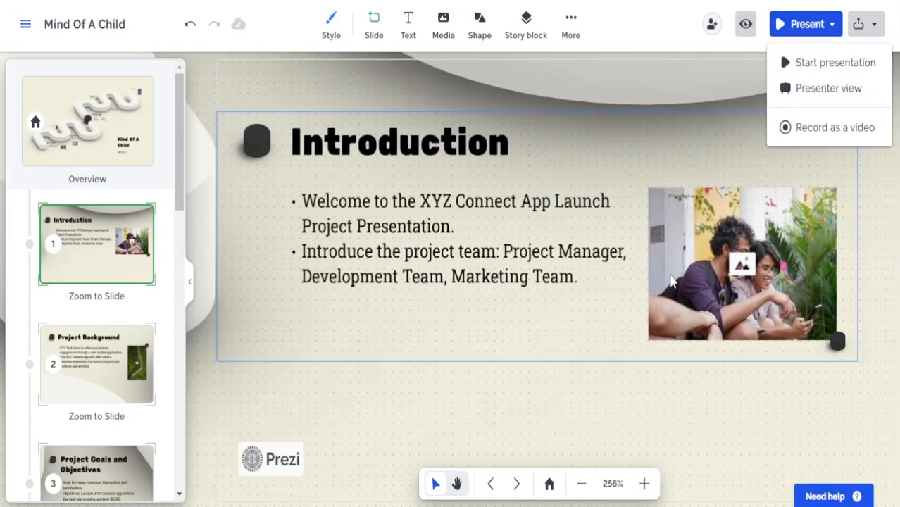
{"action": "left_click", "coordinate": [613, 164]}
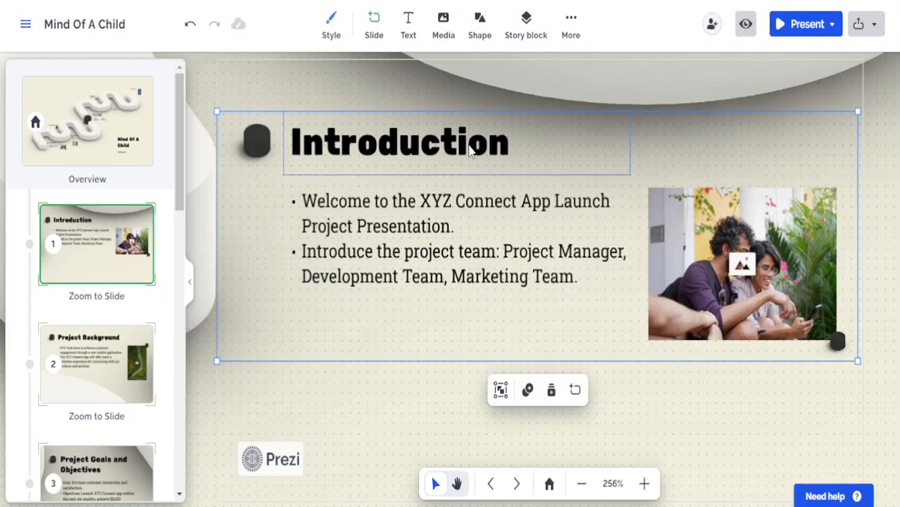
{"action": "left_click", "coordinate": [469, 149]}
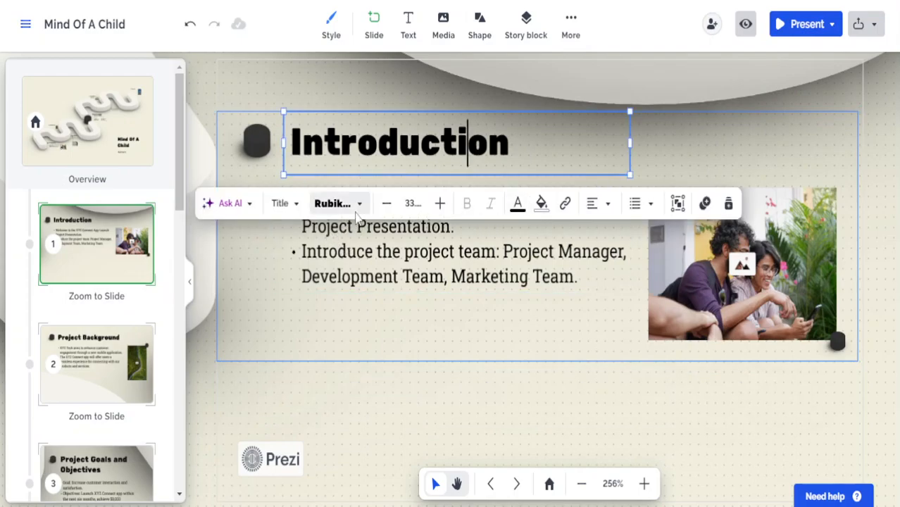
{"action": "left_click", "coordinate": [357, 206]}
{"action": "left_click", "coordinate": [292, 202]}
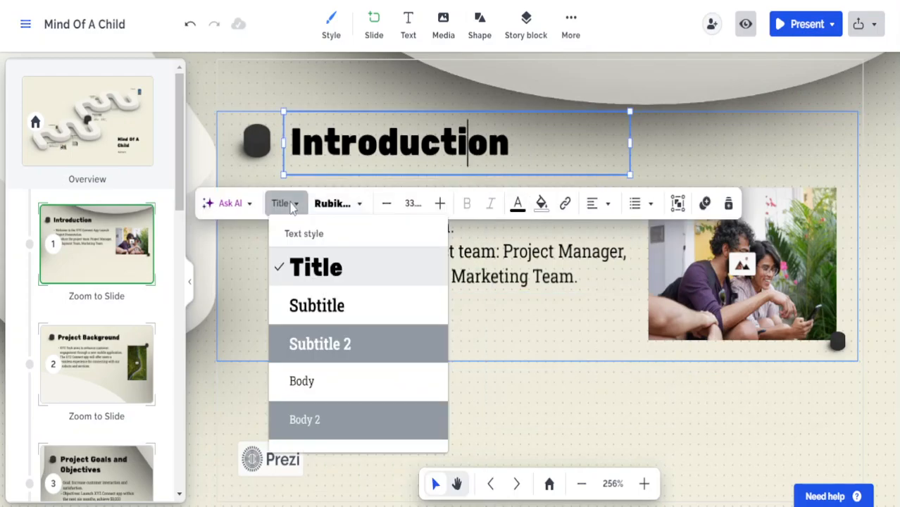
{"action": "left_click", "coordinate": [229, 203]}
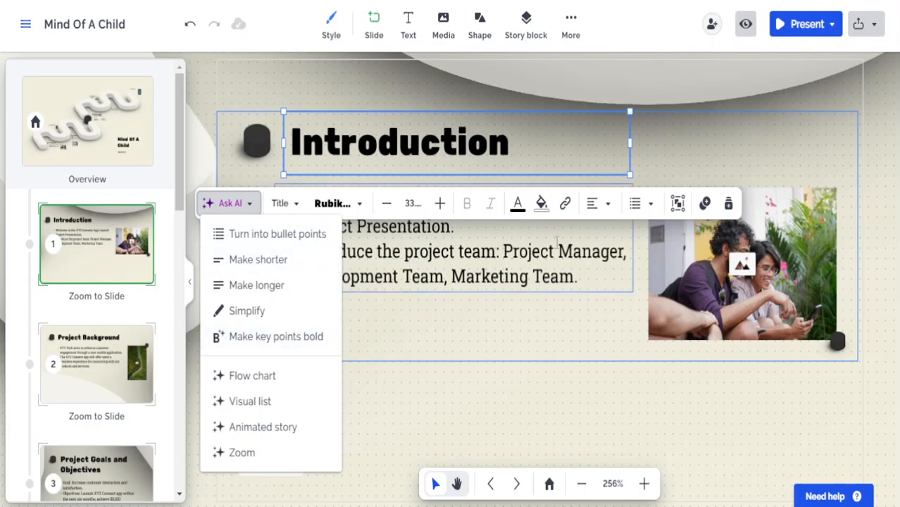
Browse replacement images for the Introduction photo, then close the panel keeping the original
{"action": "left_click", "coordinate": [604, 277]}
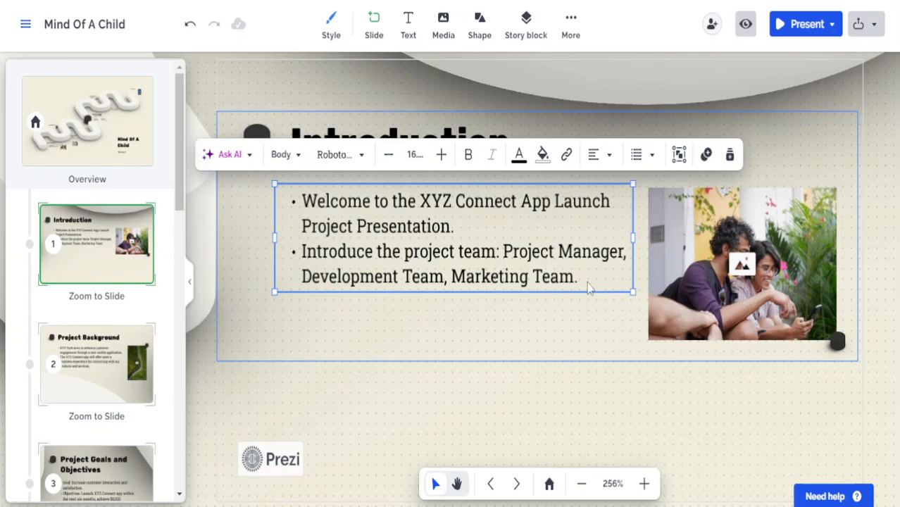
{"action": "left_click", "coordinate": [745, 263]}
{"action": "scroll", "coordinate": [820, 282], "scroll_direction": "down", "scroll_amount": 5}
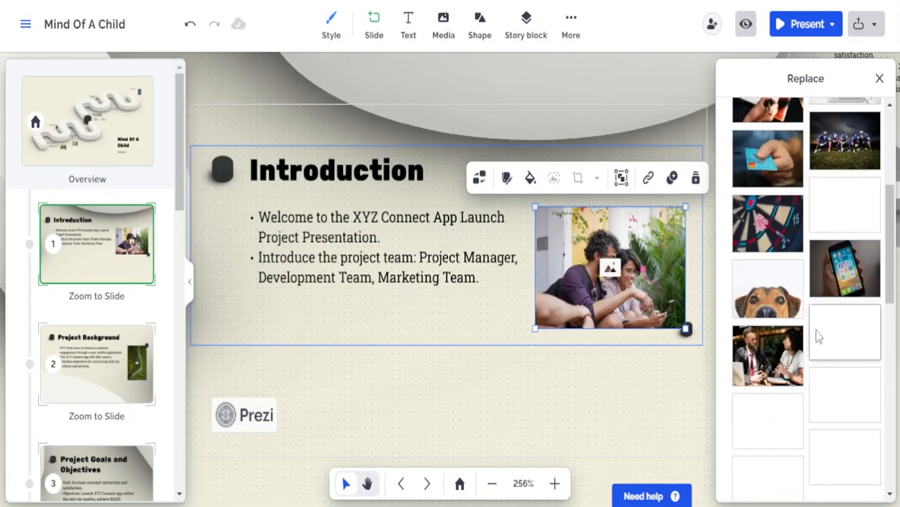
{"action": "scroll", "coordinate": [816, 338], "scroll_direction": "down", "scroll_amount": 10}
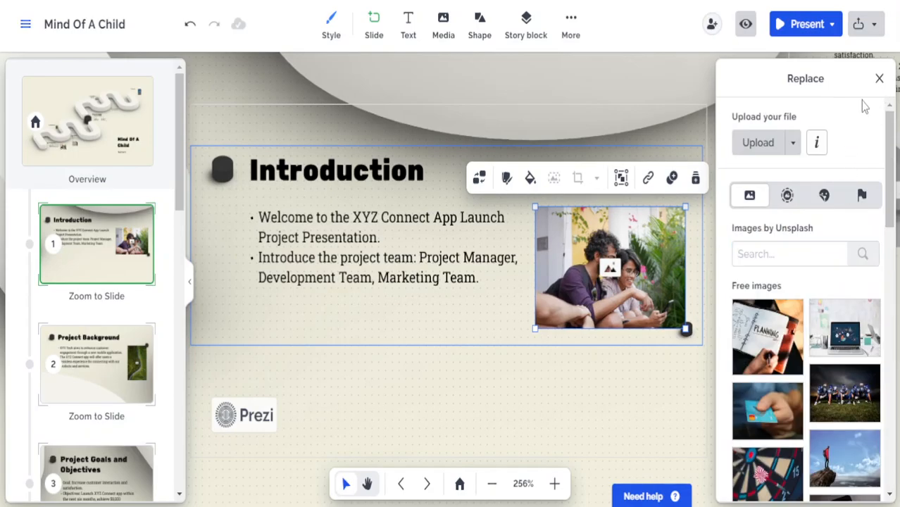
{"action": "left_click", "coordinate": [878, 79]}
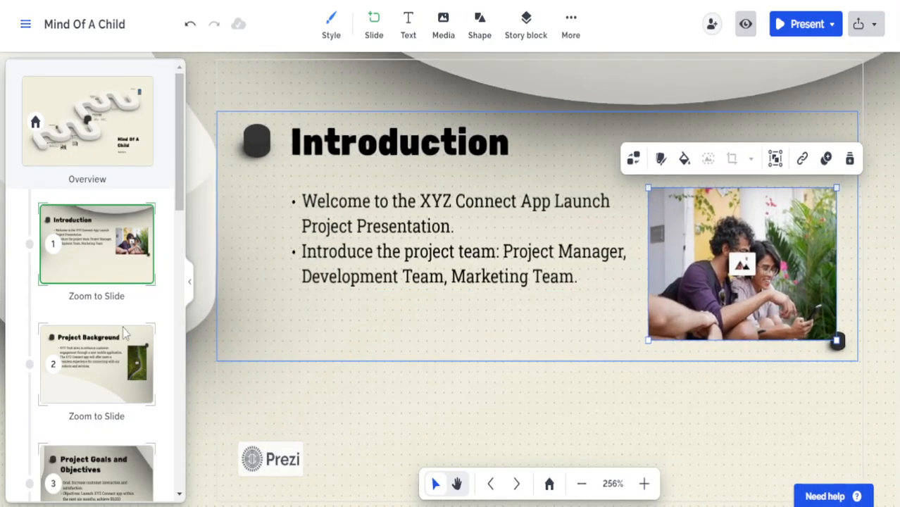
{"action": "scroll", "coordinate": [126, 322], "scroll_direction": "down", "scroll_amount": 10}
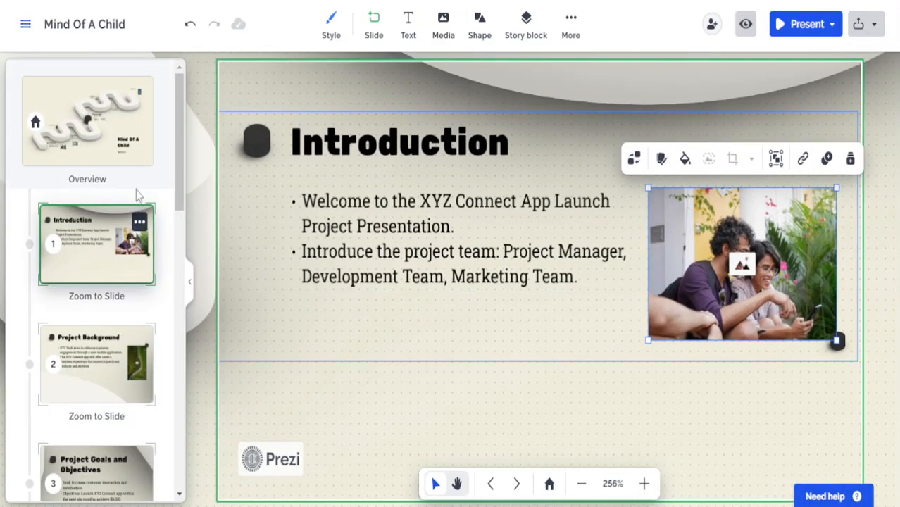
Start presenting Mind Of A Child using the free watermark option
{"action": "left_click", "coordinate": [799, 28]}
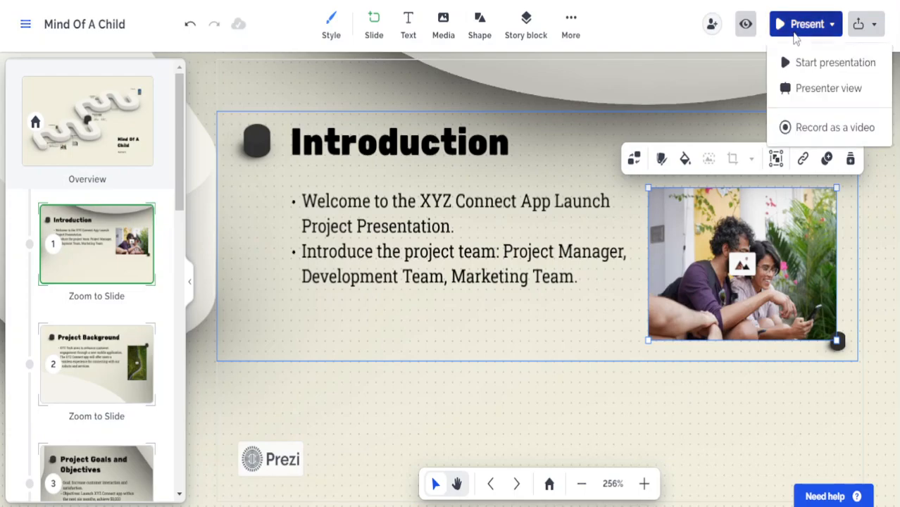
{"action": "left_click", "coordinate": [799, 61]}
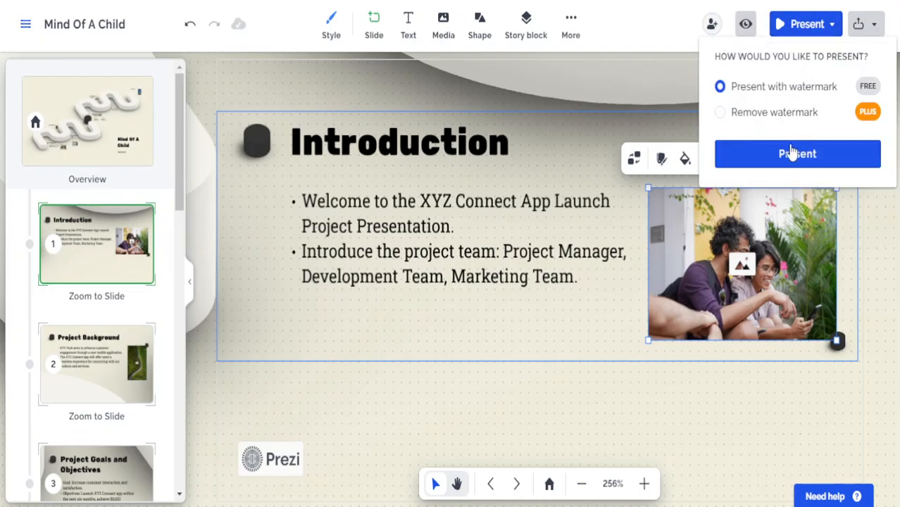
{"action": "left_click", "coordinate": [785, 155]}
Advance through the overview, Introduction, Project Background and Goals slides to the staircase photo
{"action": "left_click", "coordinate": [659, 293]}
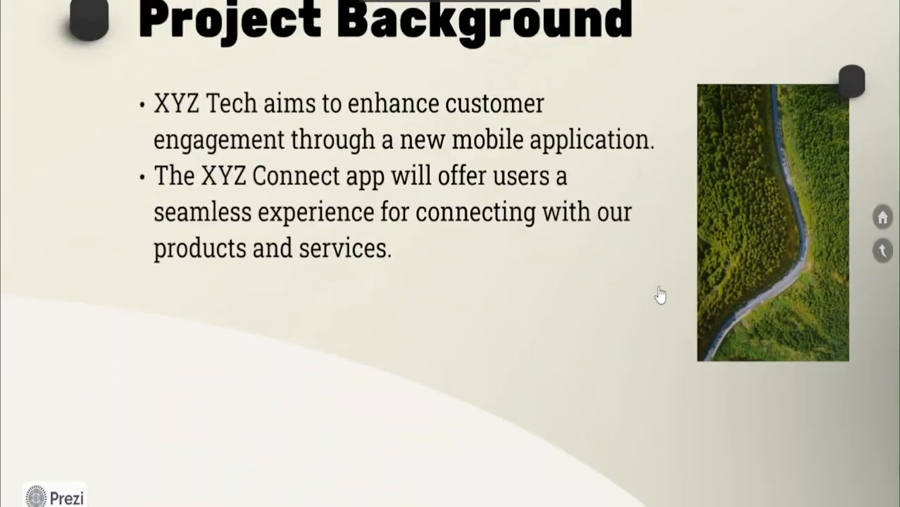
{"action": "left_click", "coordinate": [659, 295]}
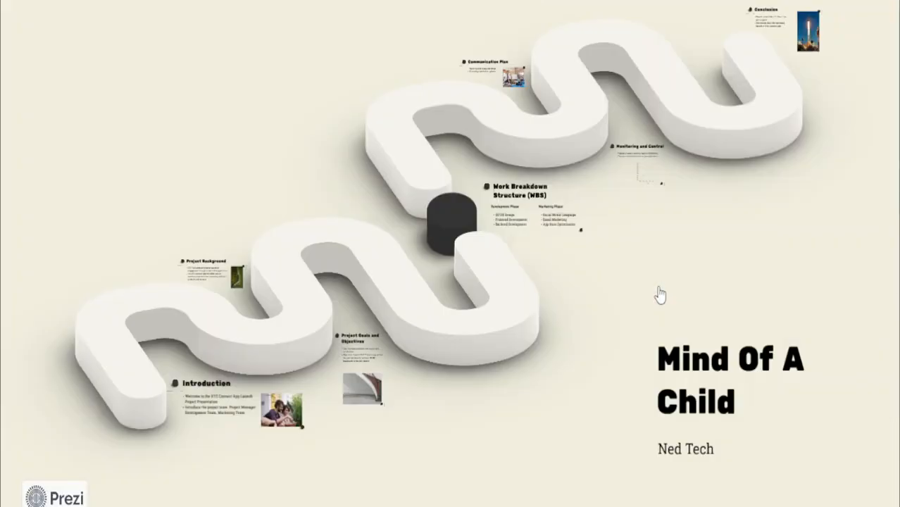
{"action": "left_click", "coordinate": [659, 294]}
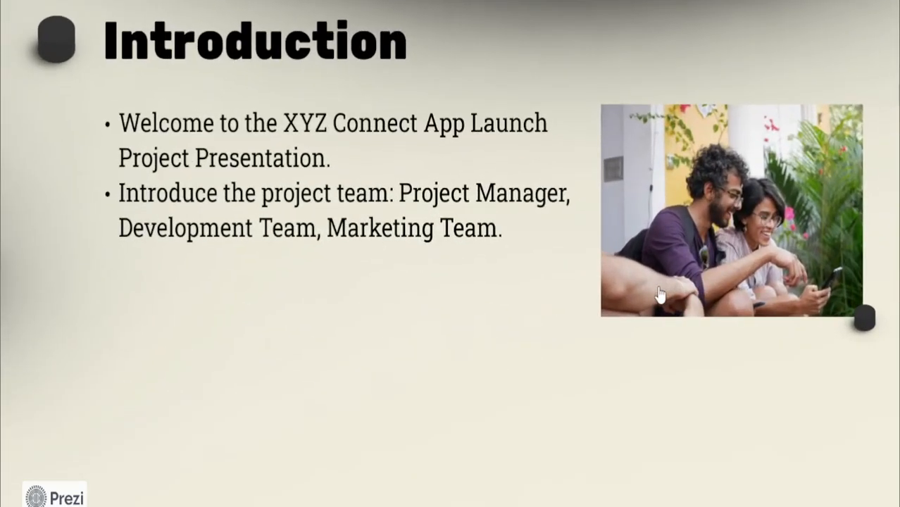
{"action": "left_click", "coordinate": [659, 294]}
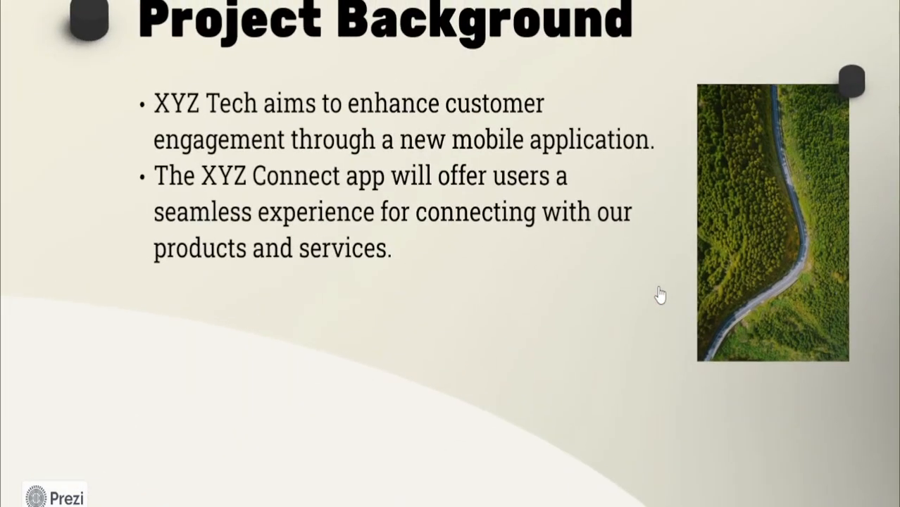
{"action": "left_click", "coordinate": [659, 295]}
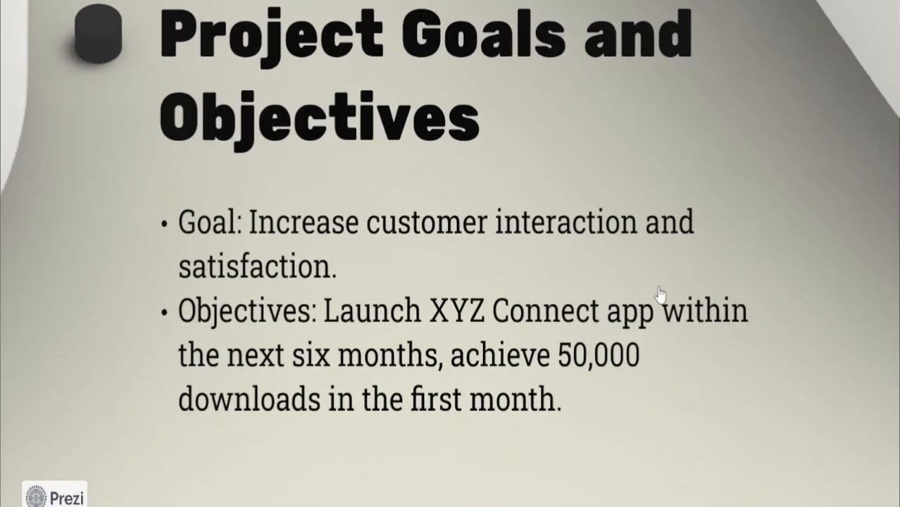
{"action": "left_click", "coordinate": [659, 295]}
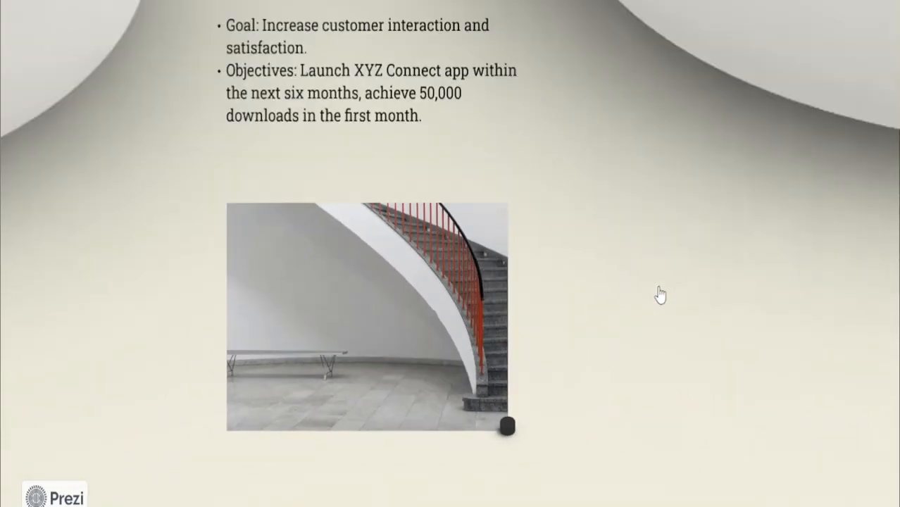
Play Work Breakdown, Communication Plan, Monitoring chart and Conclusion to the overview, then exit with Esc
{"action": "left_click", "coordinate": [659, 294]}
{"action": "left_click", "coordinate": [659, 294]}
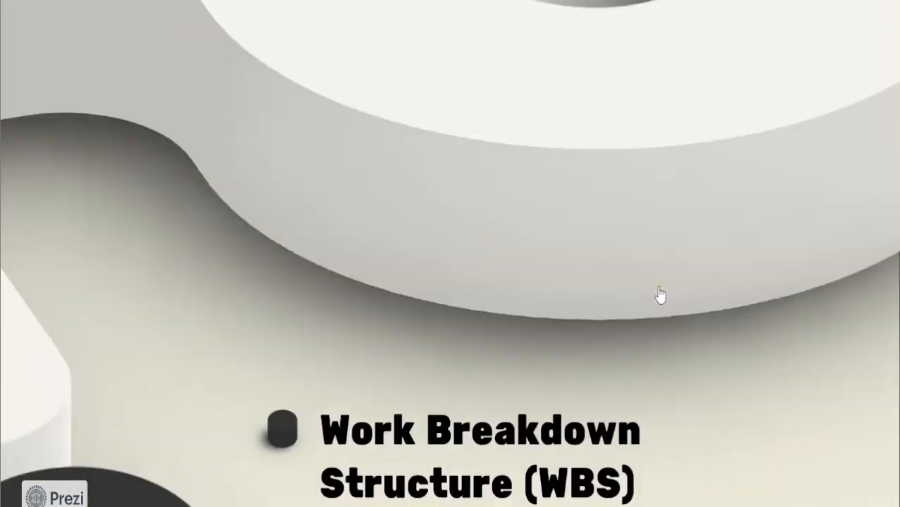
{"action": "left_click", "coordinate": [659, 294]}
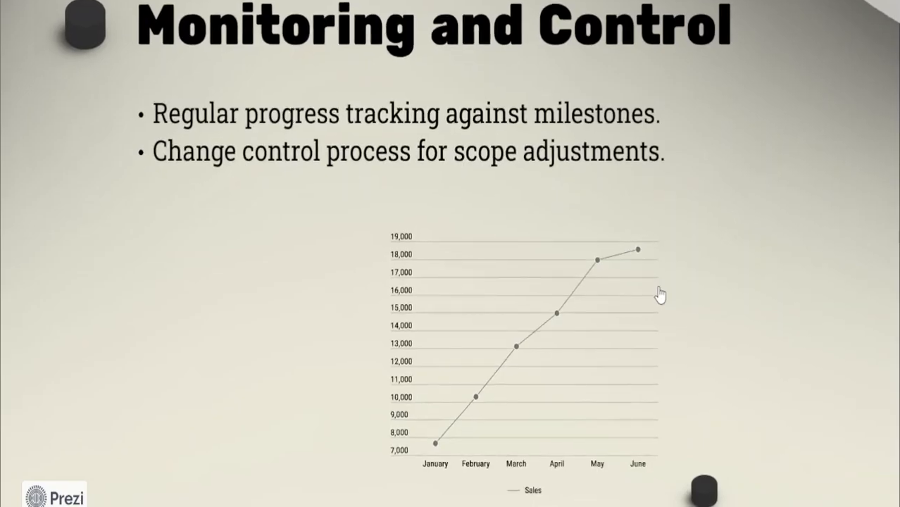
{"action": "left_click", "coordinate": [659, 294]}
{"action": "left_click", "coordinate": [659, 294]}
{"action": "left_click", "coordinate": [659, 295]}
{"action": "left_click", "coordinate": [659, 294]}
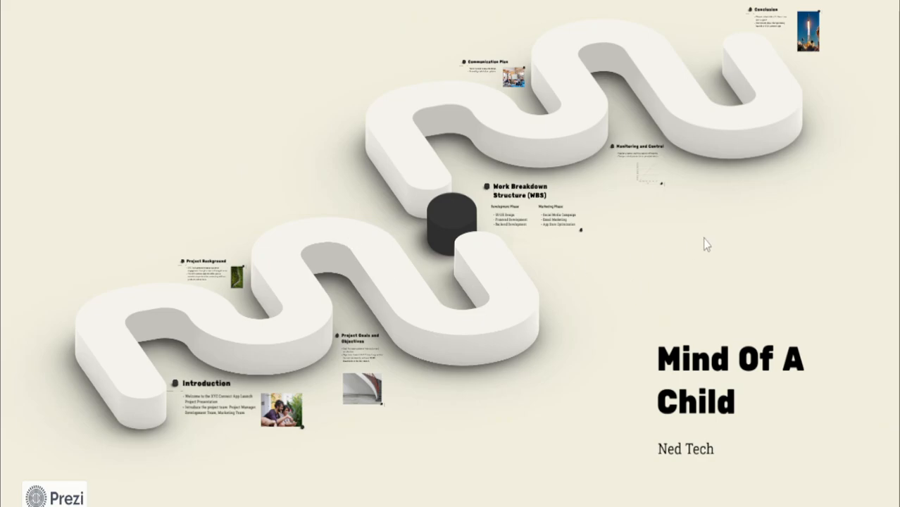
{"action": "key", "text": "Escape"}
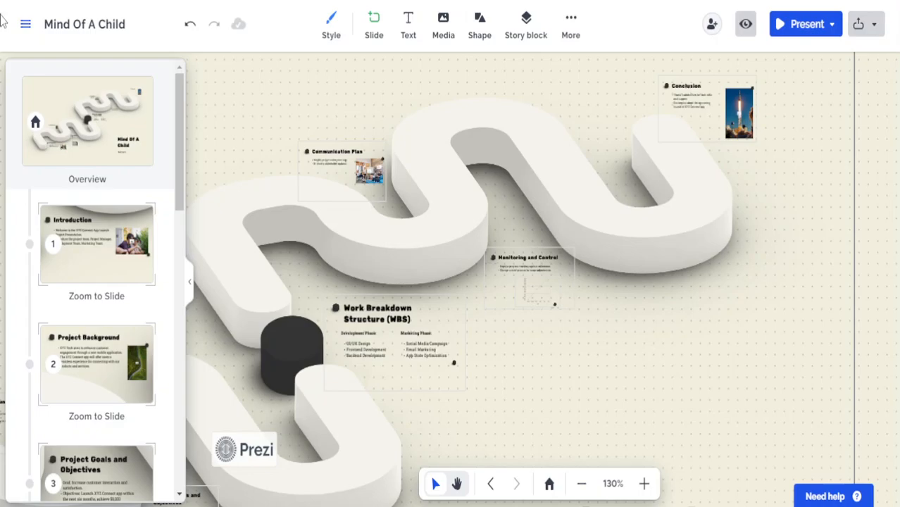
Go back to the dashboard and scroll the All projects list showing Mind Of A Child
{"action": "left_click", "coordinate": [25, 26]}
{"action": "left_click", "coordinate": [113, 19]}
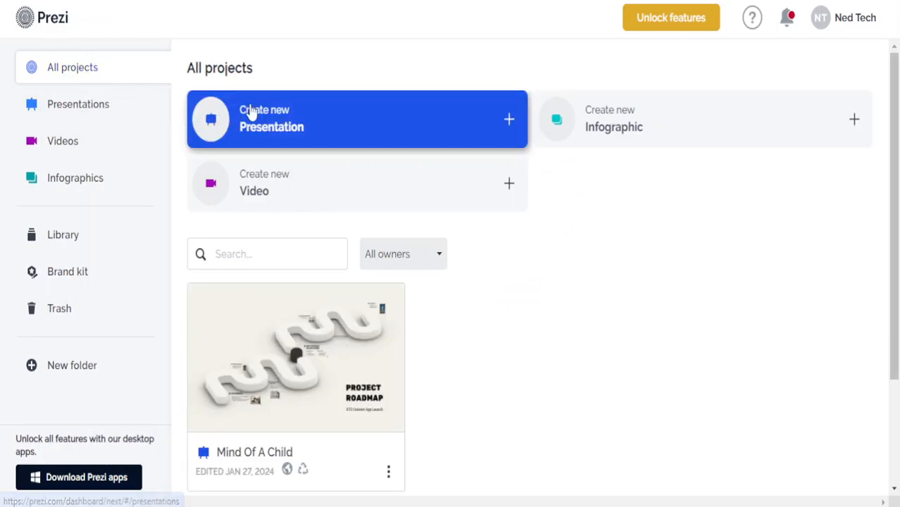
{"action": "scroll", "coordinate": [528, 307], "scroll_direction": "down", "scroll_amount": 2}
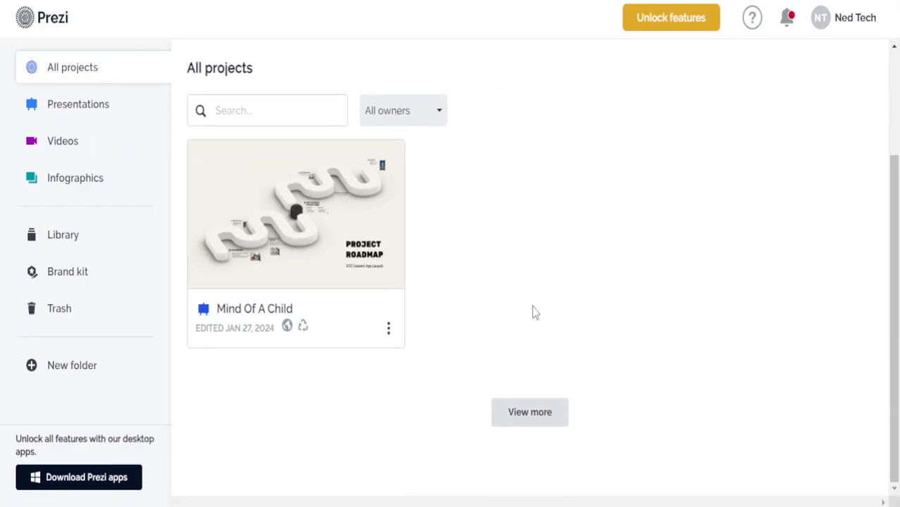
{"action": "scroll", "coordinate": [533, 311], "scroll_direction": "up", "scroll_amount": 2}
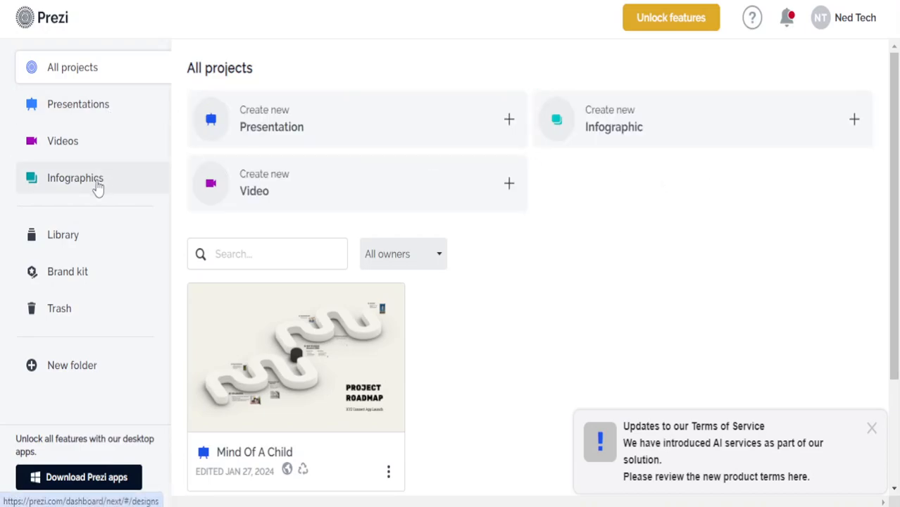
Open the Library page and dismiss the Terms of Service notice
{"action": "left_click", "coordinate": [93, 242]}
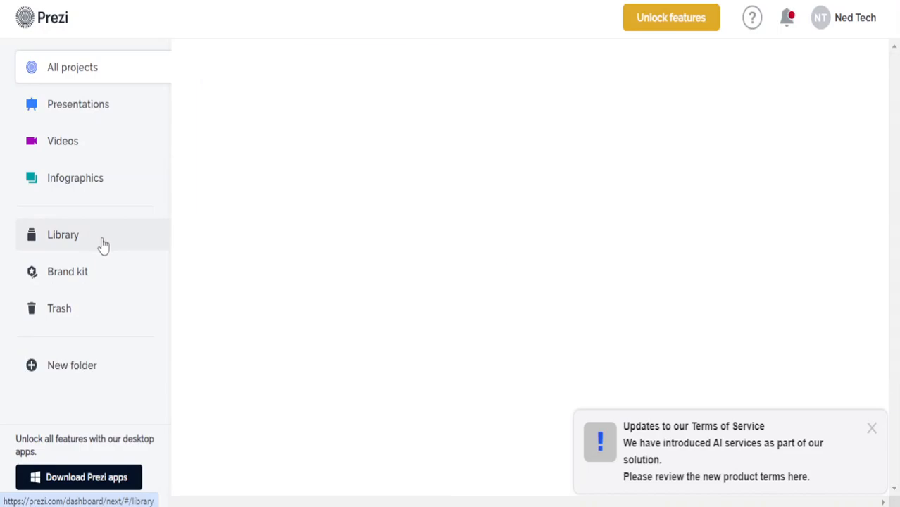
{"action": "left_click", "coordinate": [871, 428]}
{"action": "scroll", "coordinate": [792, 373], "scroll_direction": "down", "scroll_amount": 15}
{"action": "scroll", "coordinate": [792, 373], "scroll_direction": "up", "scroll_amount": 15}
{"action": "scroll", "coordinate": [791, 373], "scroll_direction": "down", "scroll_amount": 4}
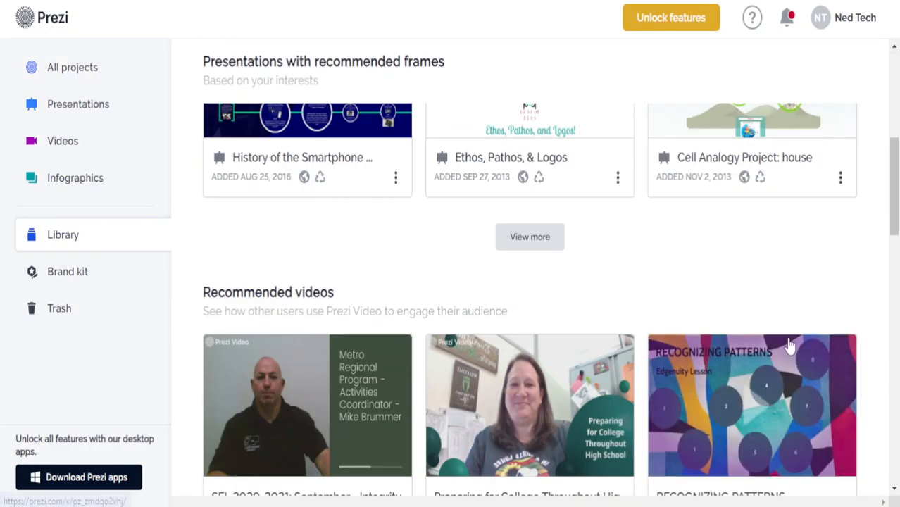
{"action": "scroll", "coordinate": [862, 238], "scroll_direction": "down", "scroll_amount": 3}
Scroll through the Library's recommended videos and reusable graphics like Professional football 2019
{"action": "left_click_drag", "start_coordinate": [891, 261], "coordinate": [885, 147]}
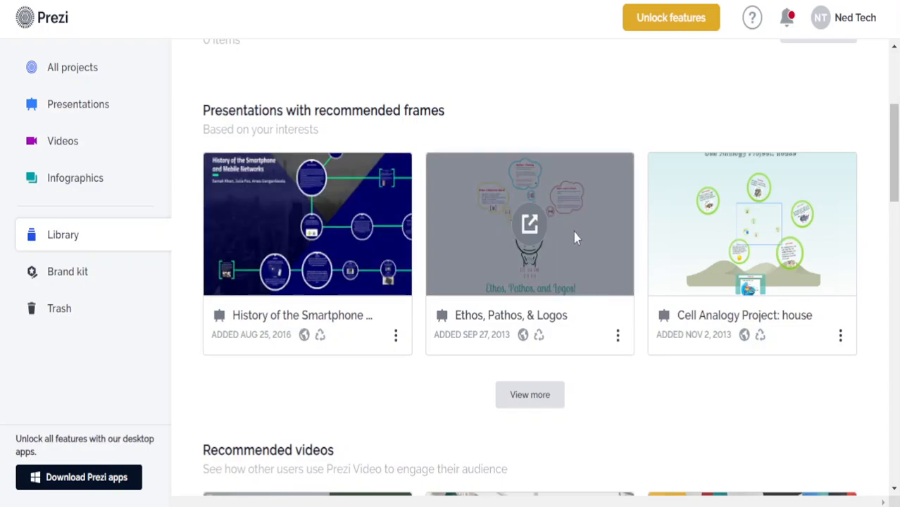
{"action": "left_click_drag", "start_coordinate": [888, 189], "coordinate": [894, 274]}
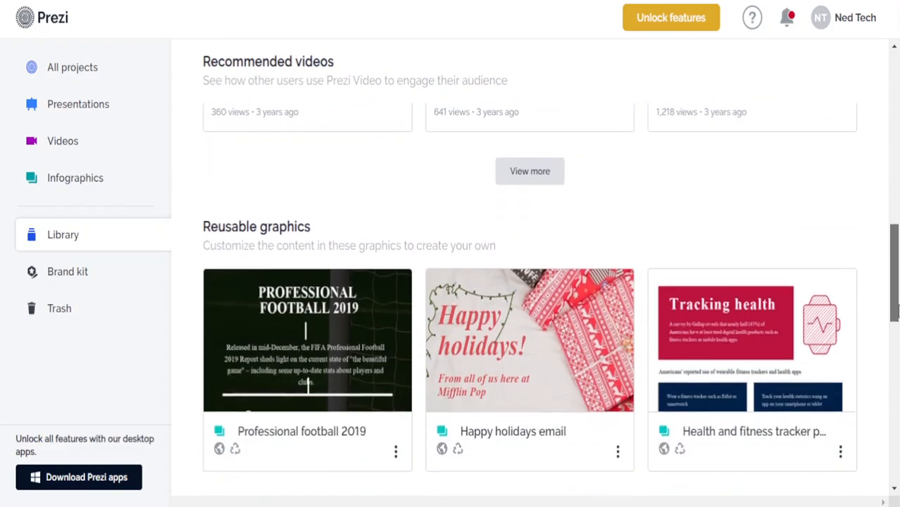
{"action": "left_click_drag", "start_coordinate": [896, 273], "coordinate": [894, 244]}
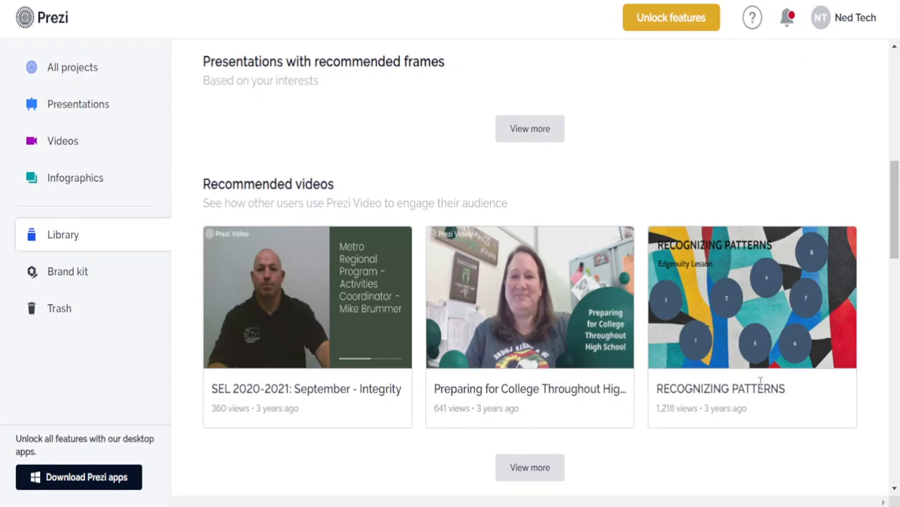
{"action": "scroll", "coordinate": [735, 374], "scroll_direction": "down", "scroll_amount": 4}
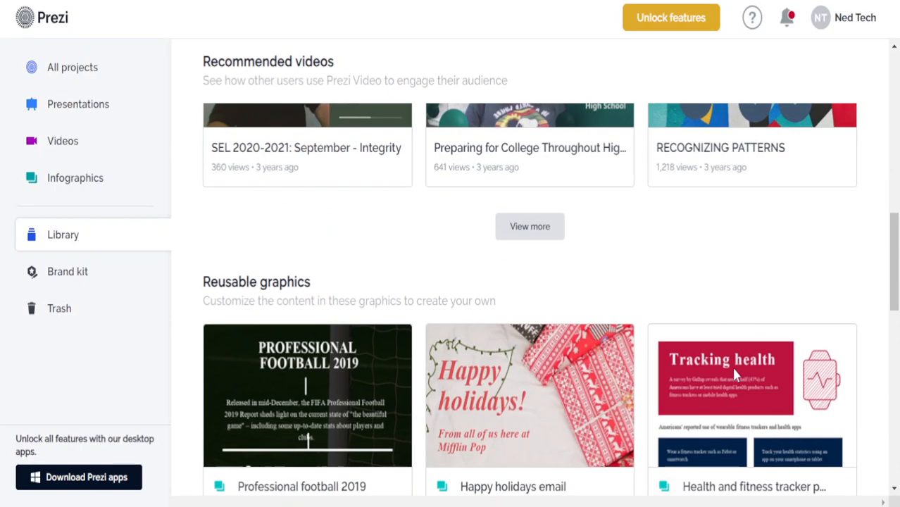
{"action": "scroll", "coordinate": [732, 365], "scroll_direction": "up", "scroll_amount": 5}
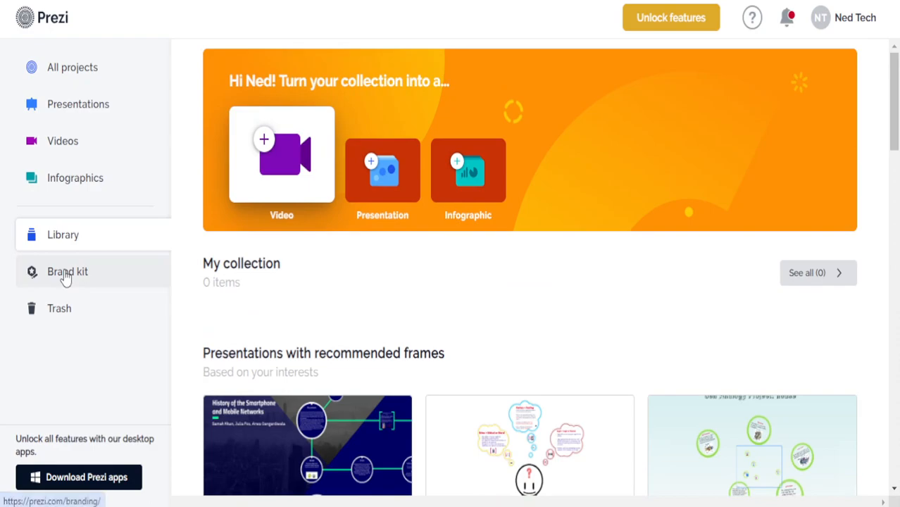
{"action": "left_click", "coordinate": [686, 26]}
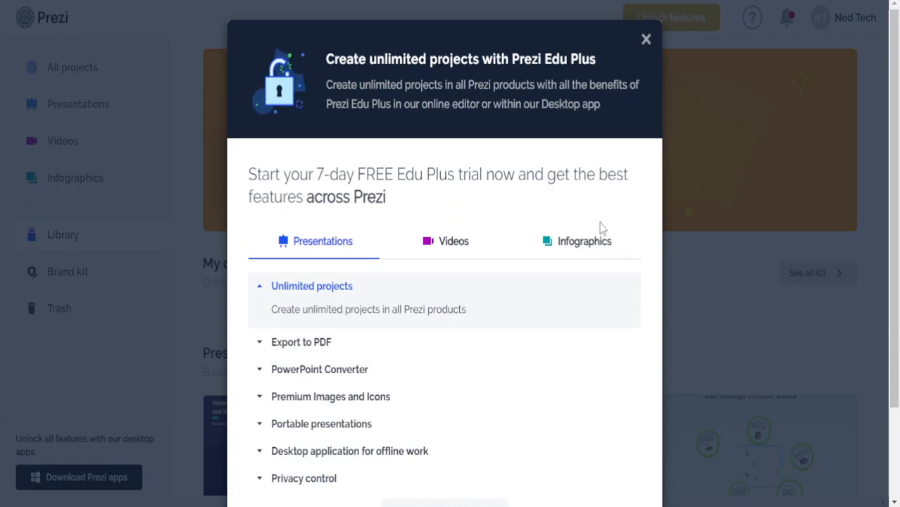
{"action": "scroll", "coordinate": [603, 226], "scroll_direction": "down", "scroll_amount": 2}
{"action": "scroll", "coordinate": [498, 318], "scroll_direction": "up", "scroll_amount": 2}
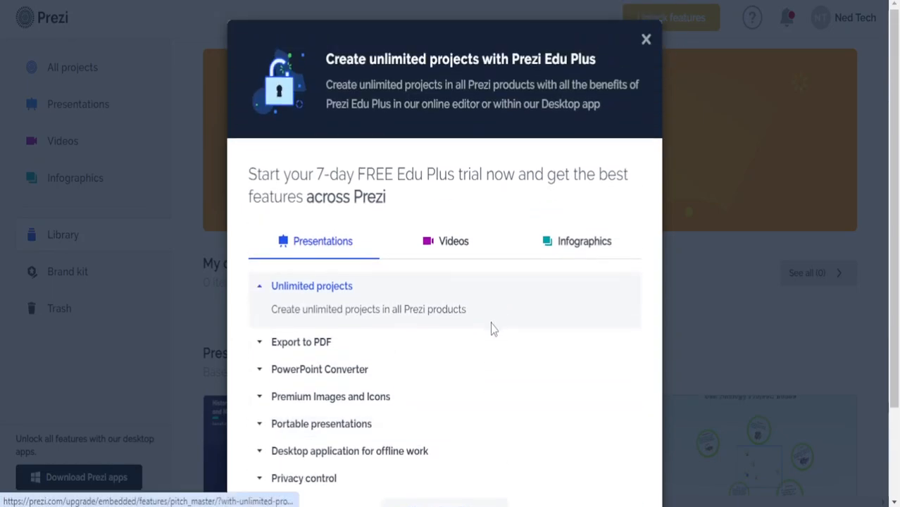
{"action": "left_click", "coordinate": [437, 255]}
{"action": "left_click", "coordinate": [514, 247]}
{"action": "scroll", "coordinate": [428, 275], "scroll_direction": "down", "scroll_amount": 2}
{"action": "scroll", "coordinate": [429, 275], "scroll_direction": "up", "scroll_amount": 2}
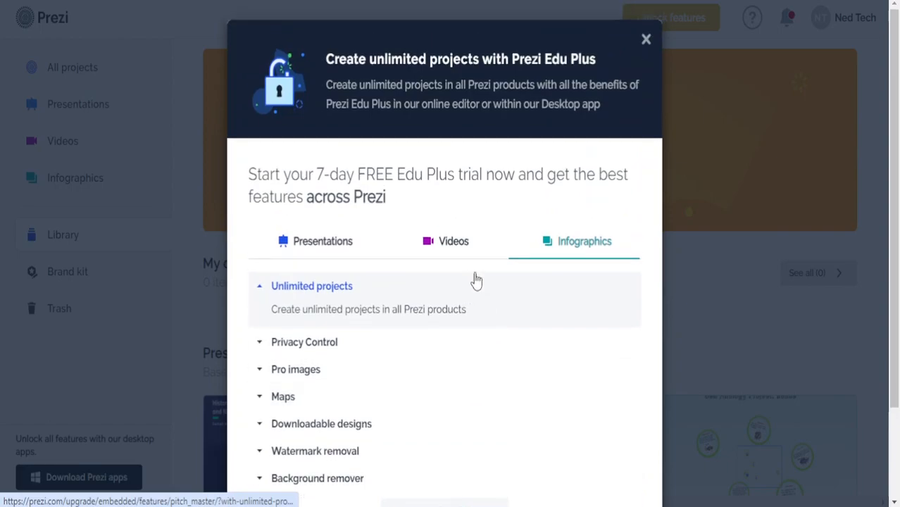
{"action": "left_click", "coordinate": [453, 255]}
{"action": "left_click", "coordinate": [375, 253]}
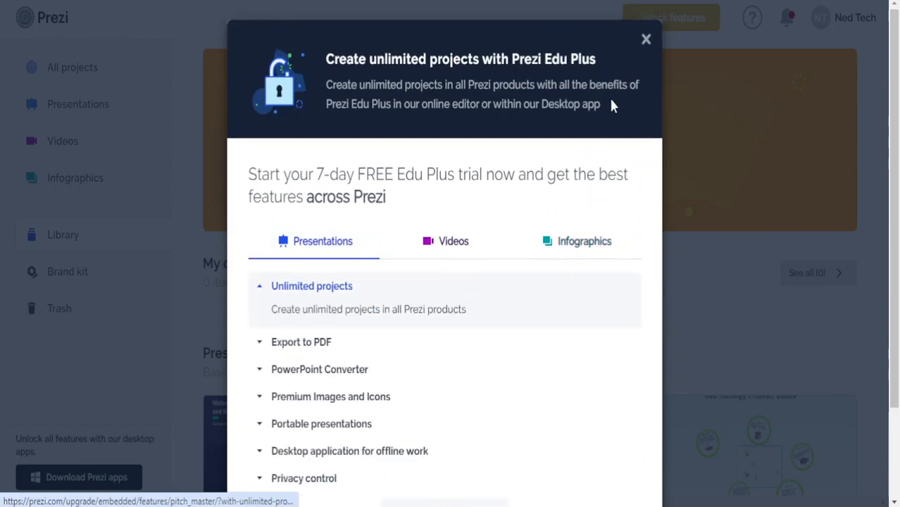
{"action": "left_click", "coordinate": [645, 40]}
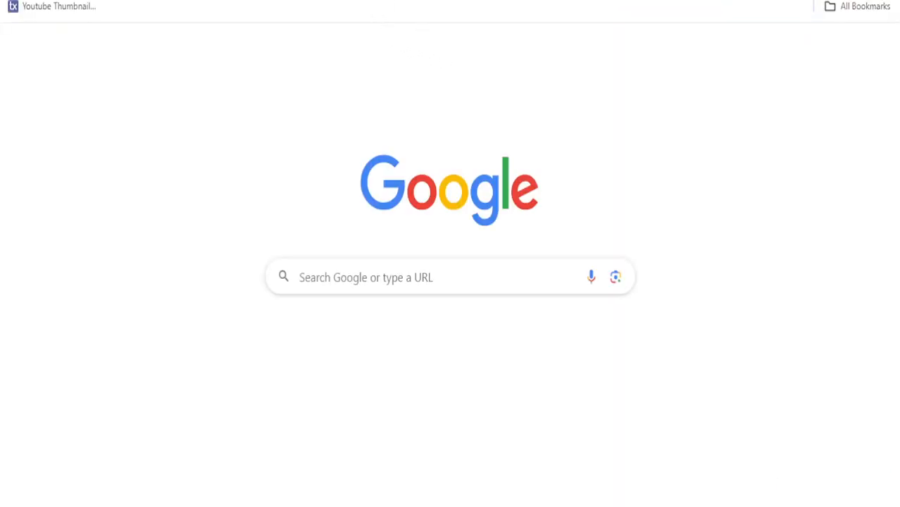
Search Google for 'prezi pricing' from the address bar, correcting the typos
{"action": "key", "text": "ctrl+l"}
{"action": "type", "text": "["}
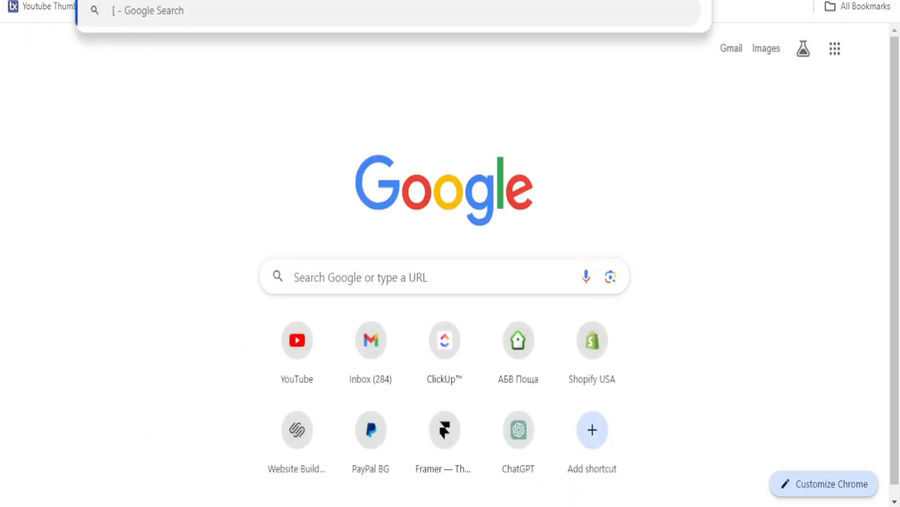
{"action": "key", "text": "BackSpace"}
{"action": "type", "text": "preiz"}
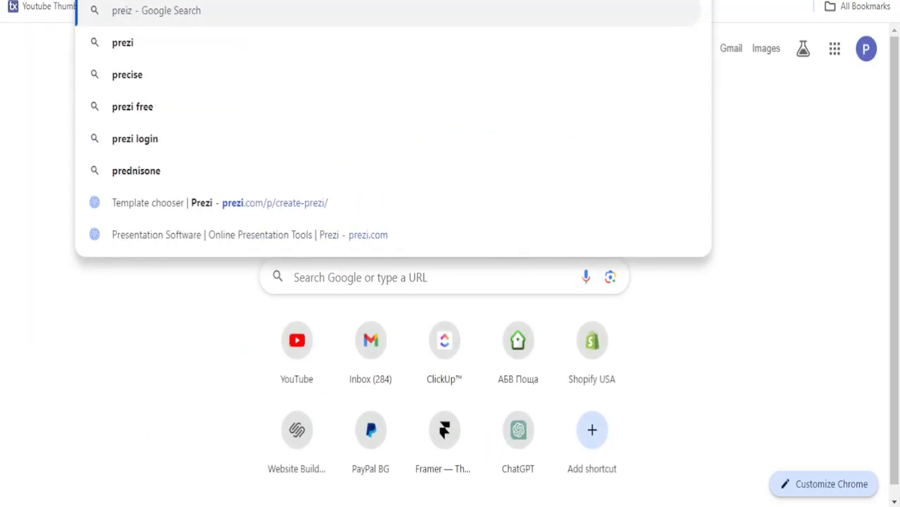
{"action": "key", "text": "BackSpace"}
{"action": "key", "text": "BackSpace"}
{"action": "type", "text": "zi"}
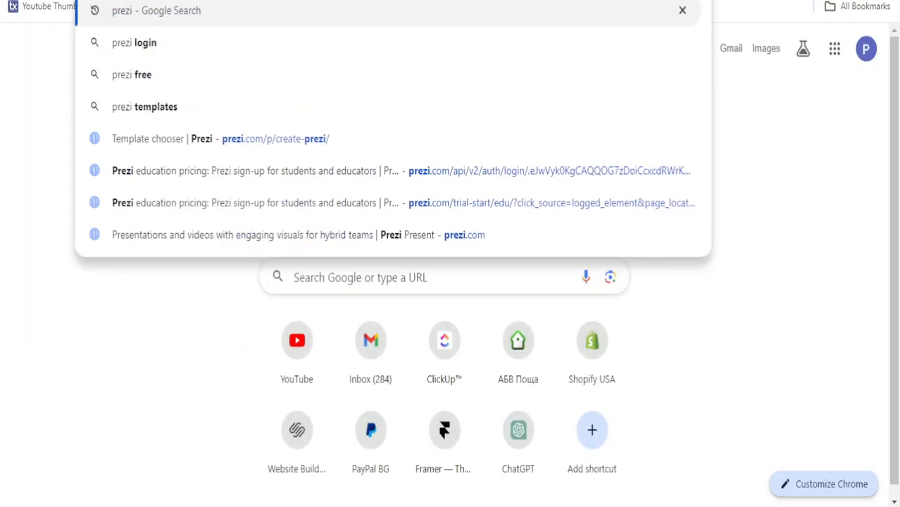
{"action": "type", "text": " pricing"}
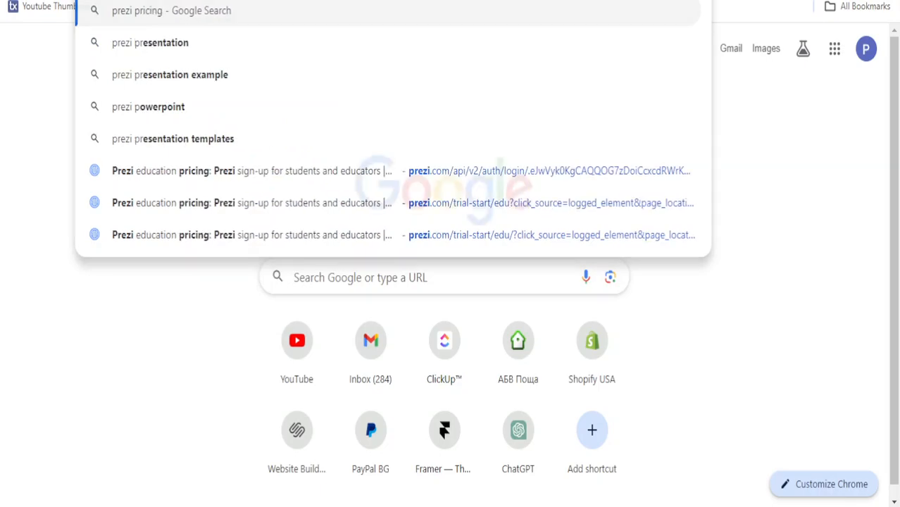
{"action": "key", "text": "Return"}
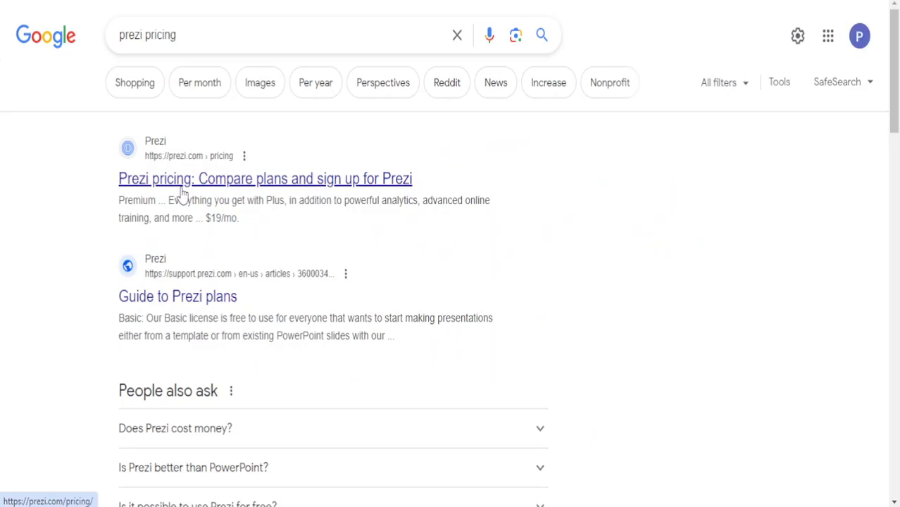
Open Prezi's pricing page and compare Basic, Individual, Students & Educators and Business tabs, ending on Basic
{"action": "left_click", "coordinate": [181, 190]}
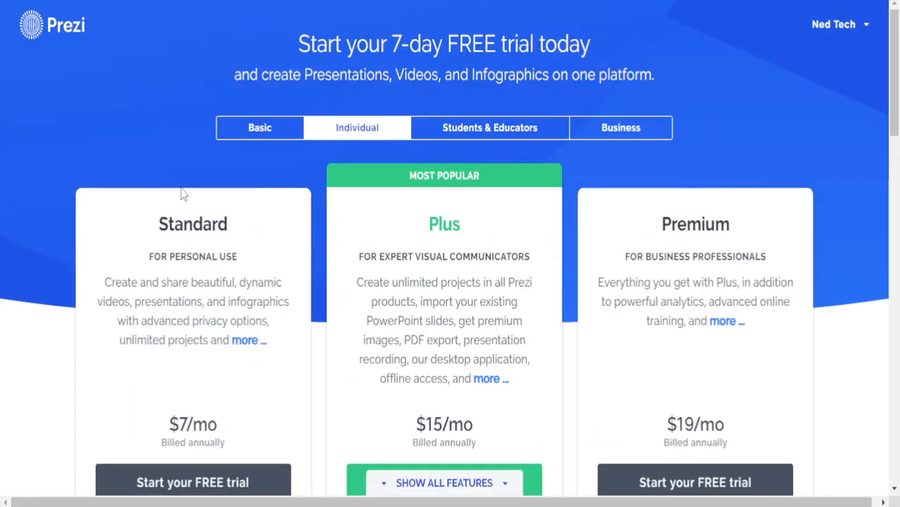
{"action": "left_click", "coordinate": [258, 130]}
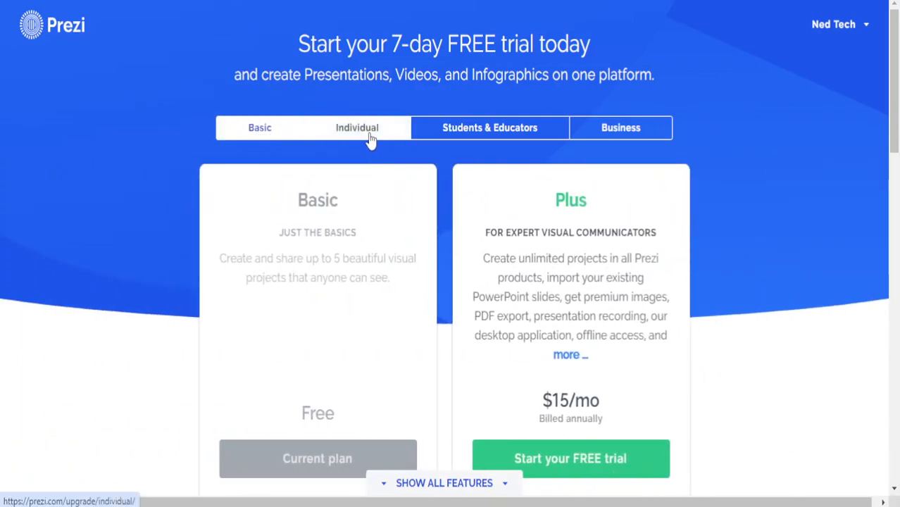
{"action": "left_click", "coordinate": [366, 130]}
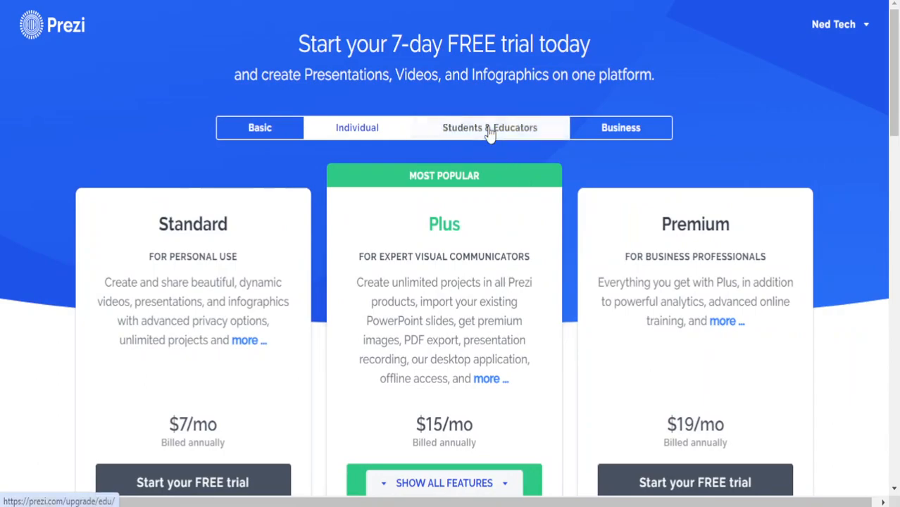
{"action": "left_click", "coordinate": [489, 132]}
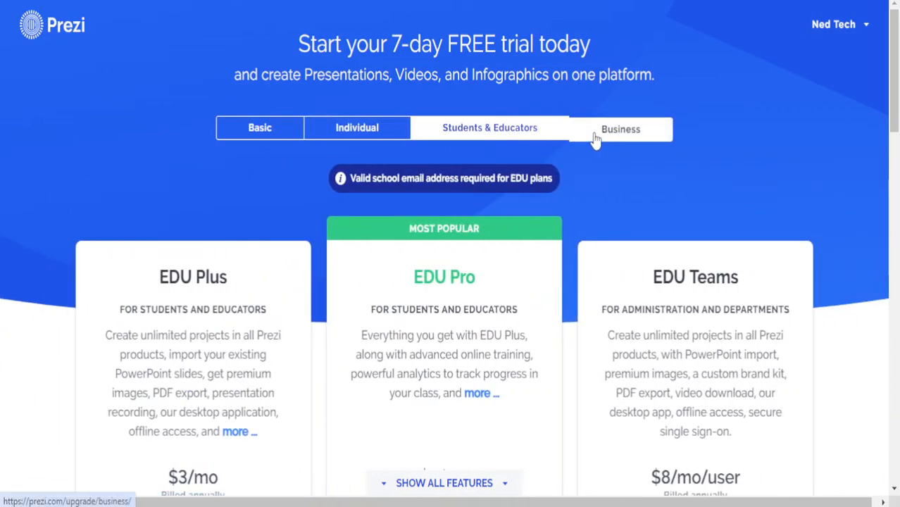
{"action": "left_click", "coordinate": [595, 138]}
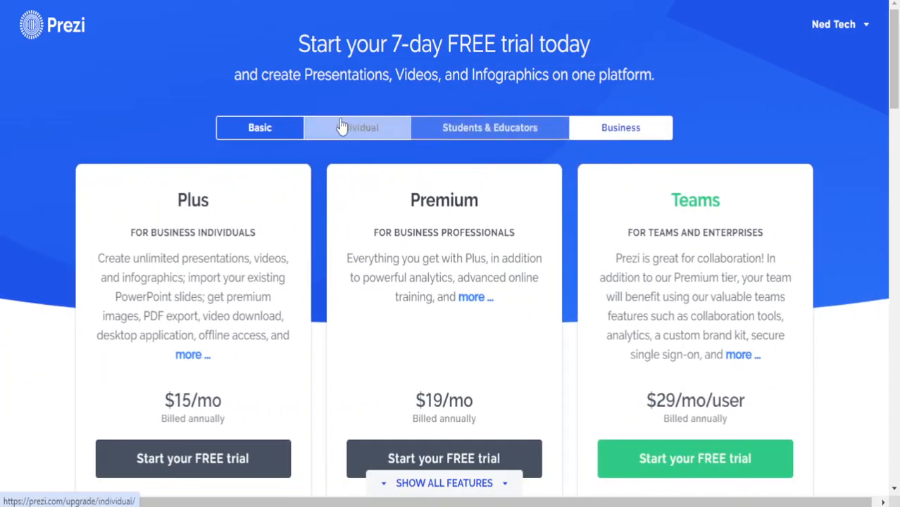
{"action": "left_click", "coordinate": [275, 126]}
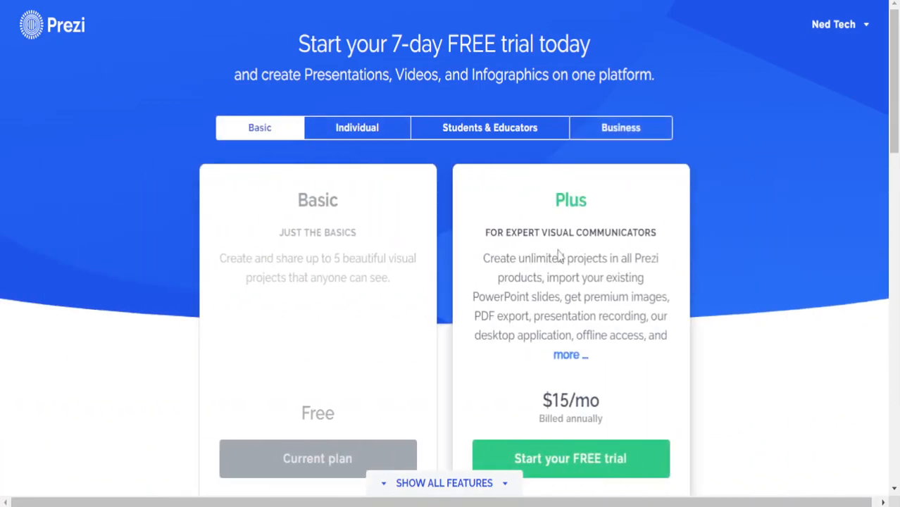
{"action": "scroll", "coordinate": [619, 274], "scroll_direction": "down", "scroll_amount": 5}
{"action": "scroll", "coordinate": [635, 271], "scroll_direction": "up", "scroll_amount": 5}
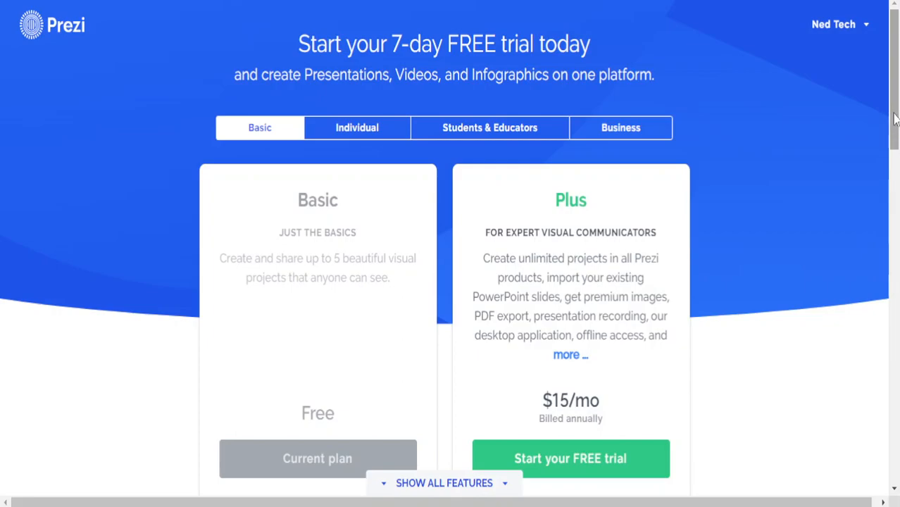
{"action": "scroll", "coordinate": [650, 169], "scroll_direction": "down", "scroll_amount": 1}
Highlight the Plus price of $15/mo and scroll through the features table
{"action": "left_click_drag", "start_coordinate": [539, 346], "coordinate": [647, 358]}
{"action": "left_click", "coordinate": [583, 342]}
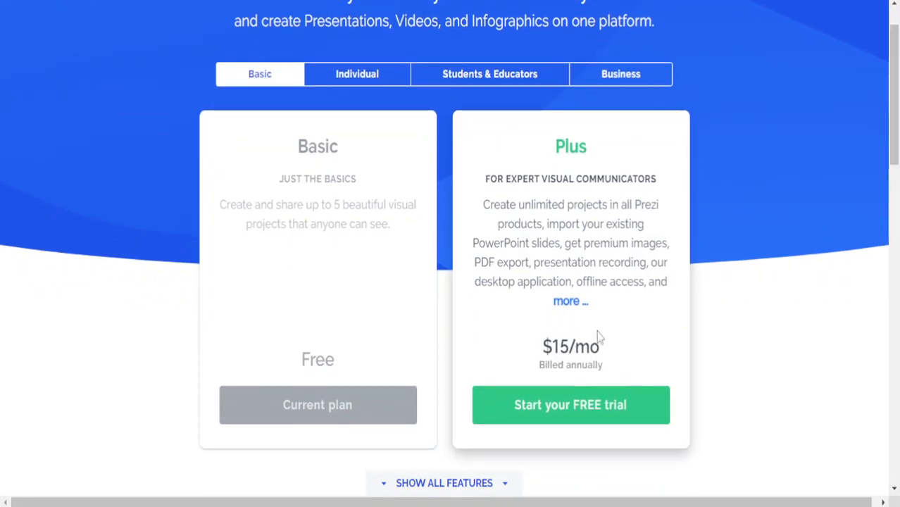
{"action": "scroll", "coordinate": [749, 306], "scroll_direction": "down", "scroll_amount": 10}
{"action": "scroll", "coordinate": [749, 306], "scroll_direction": "up", "scroll_amount": 7}
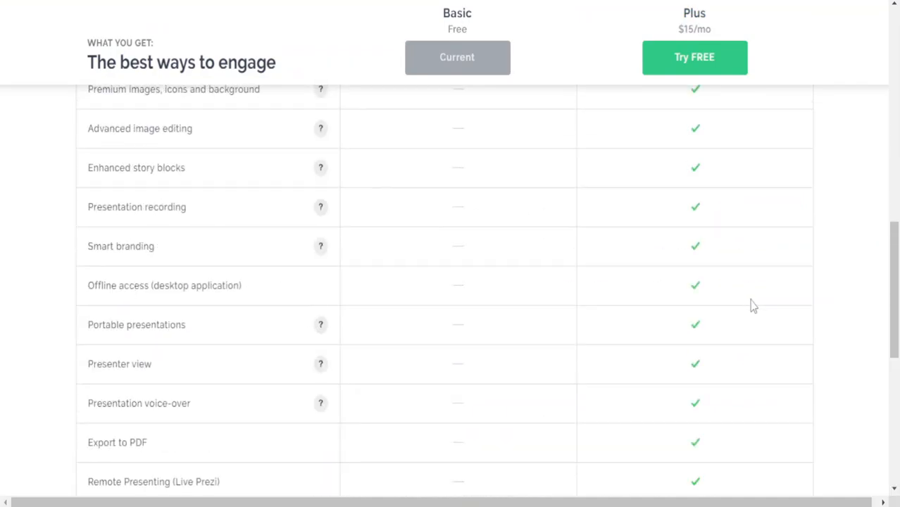
{"action": "scroll", "coordinate": [748, 303], "scroll_direction": "up", "scroll_amount": 15}
{"action": "scroll", "coordinate": [748, 303], "scroll_direction": "down", "scroll_amount": 7}
{"action": "scroll", "coordinate": [695, 307], "scroll_direction": "up", "scroll_amount": 5}
{"action": "scroll", "coordinate": [696, 307], "scroll_direction": "down", "scroll_amount": 8}
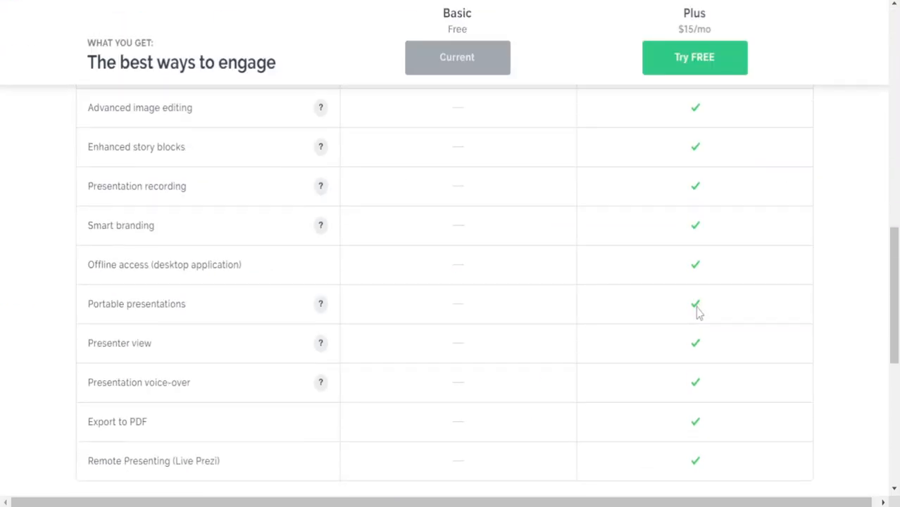
{"action": "left_click_drag", "start_coordinate": [895, 259], "coordinate": [894, 21]}
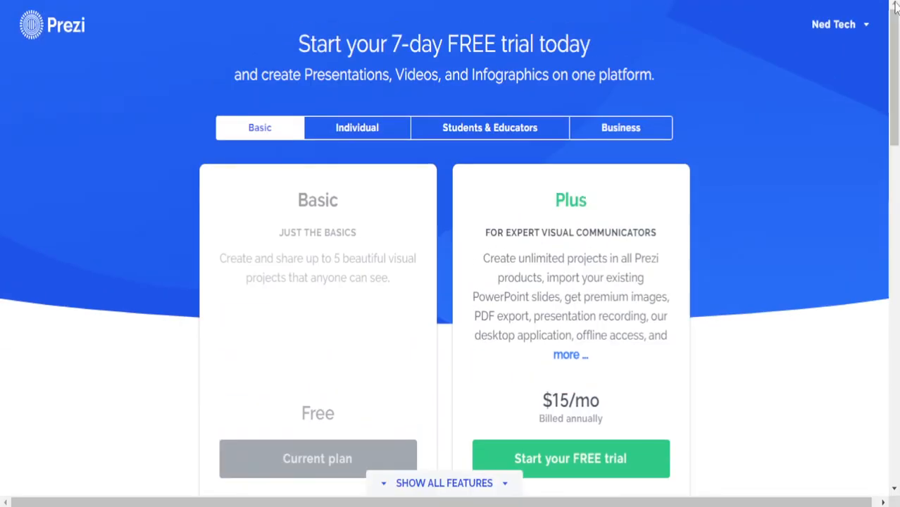
Switch to the Individual plans and highlight the Standard, Plus and Premium plan names
{"action": "left_click", "coordinate": [391, 136]}
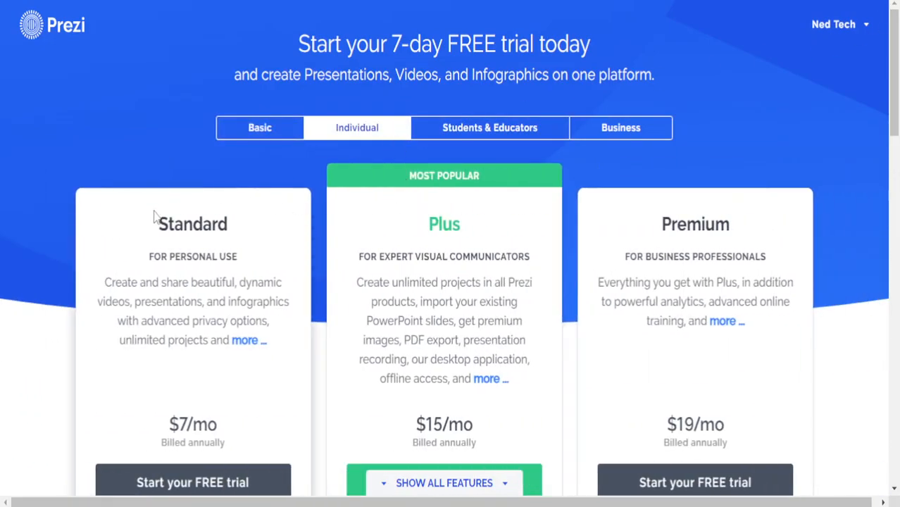
{"action": "double_click", "coordinate": [180, 217]}
{"action": "left_click", "coordinate": [204, 217]}
{"action": "left_click_drag", "start_coordinate": [384, 235], "coordinate": [473, 234]}
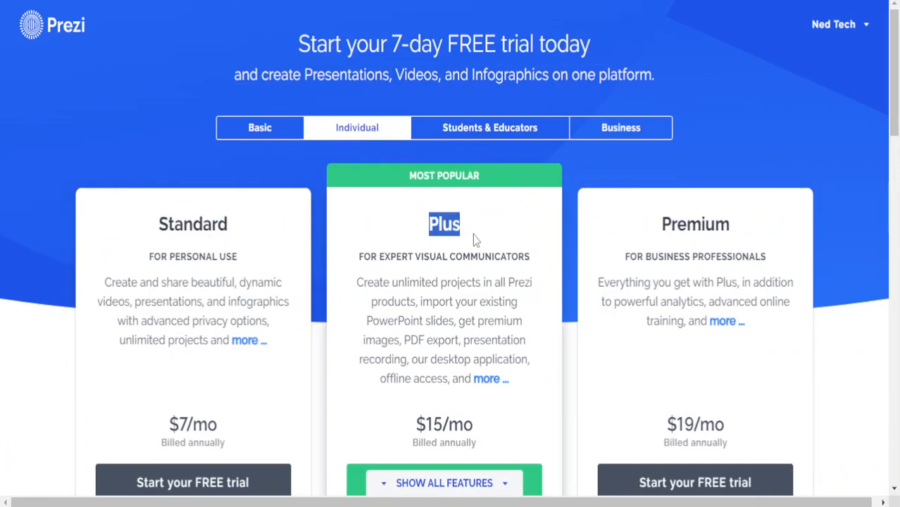
{"action": "left_click", "coordinate": [415, 196]}
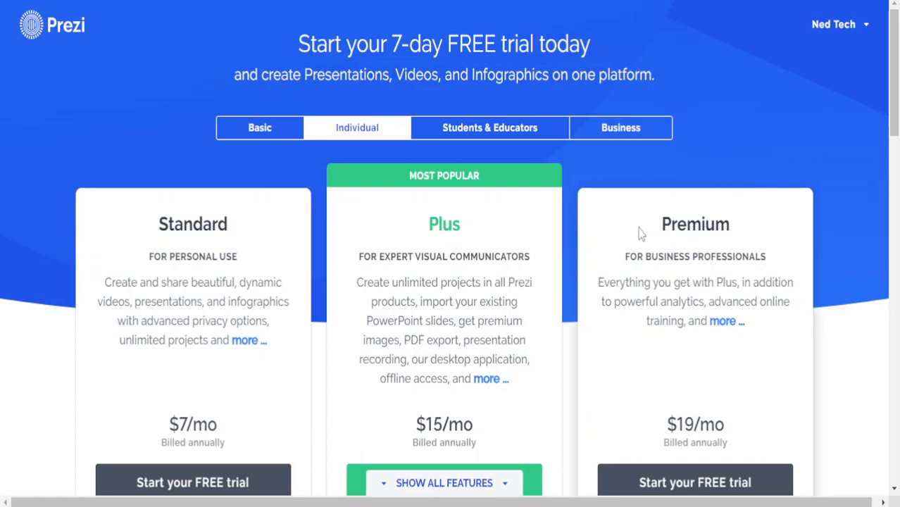
{"action": "left_click_drag", "start_coordinate": [640, 230], "coordinate": [739, 236]}
{"action": "left_click", "coordinate": [707, 243]}
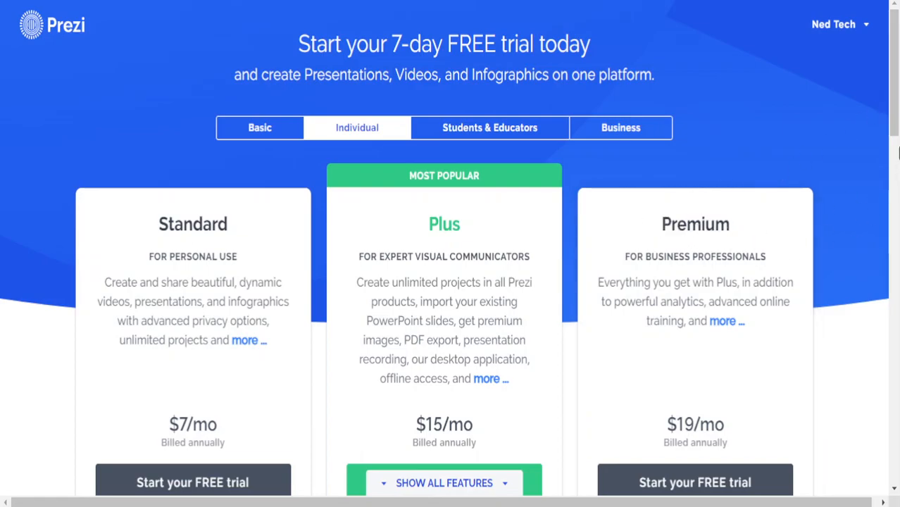
Scroll the comparison table, then switch to the Business plans with Teams at $29/mo/user
{"action": "scroll", "coordinate": [893, 158], "scroll_direction": "down", "scroll_amount": 2}
{"action": "left_click_drag", "start_coordinate": [892, 158], "coordinate": [893, 201]}
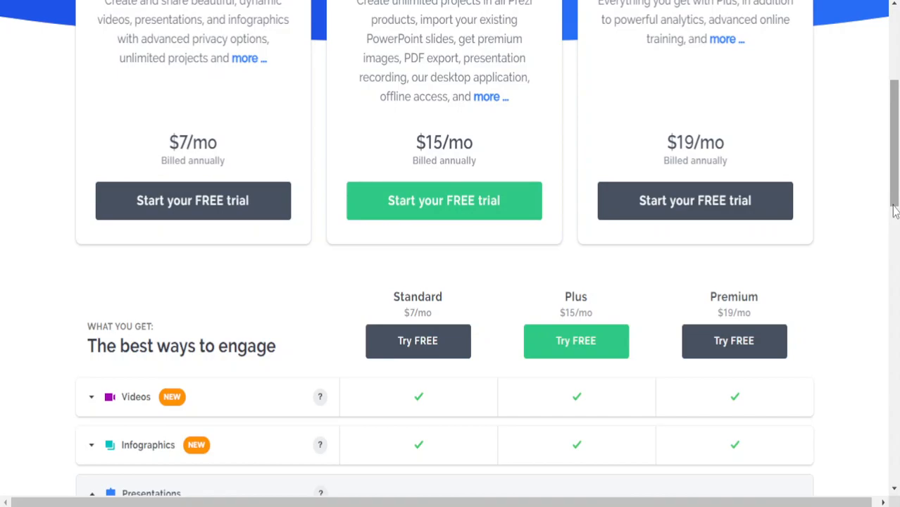
{"action": "scroll", "coordinate": [870, 207], "scroll_direction": "up", "scroll_amount": 4}
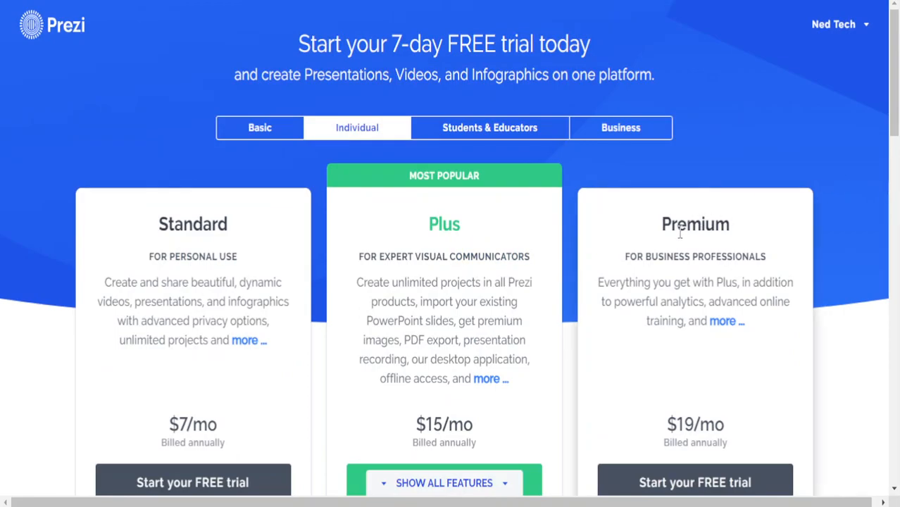
{"action": "left_click", "coordinate": [658, 138]}
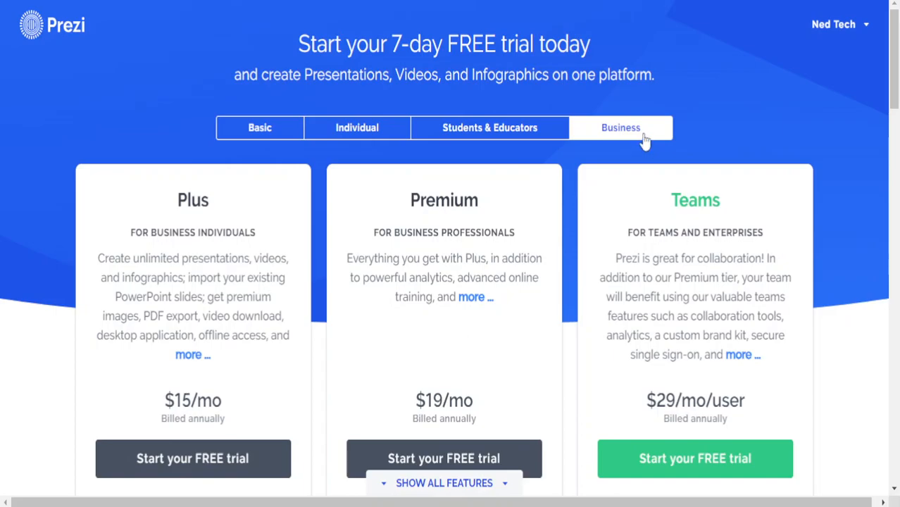
Switch to the Students & Educators plans and highlight the EDU Plus title and price
{"action": "left_click", "coordinate": [394, 128]}
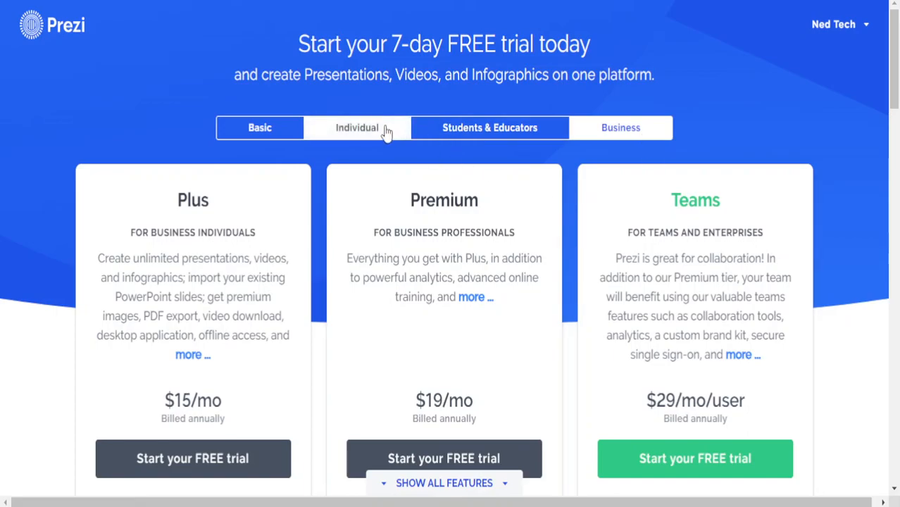
{"action": "left_click", "coordinate": [500, 126]}
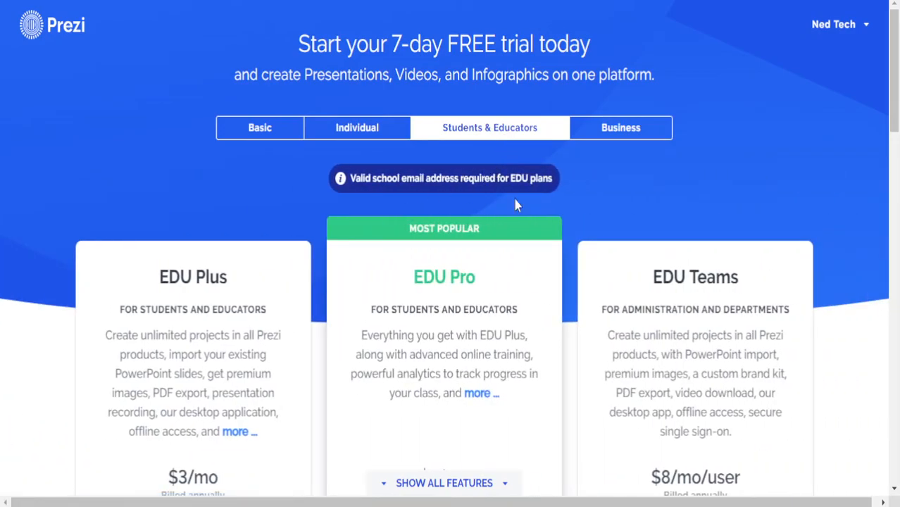
{"action": "left_click_drag", "start_coordinate": [894, 109], "coordinate": [896, 130]}
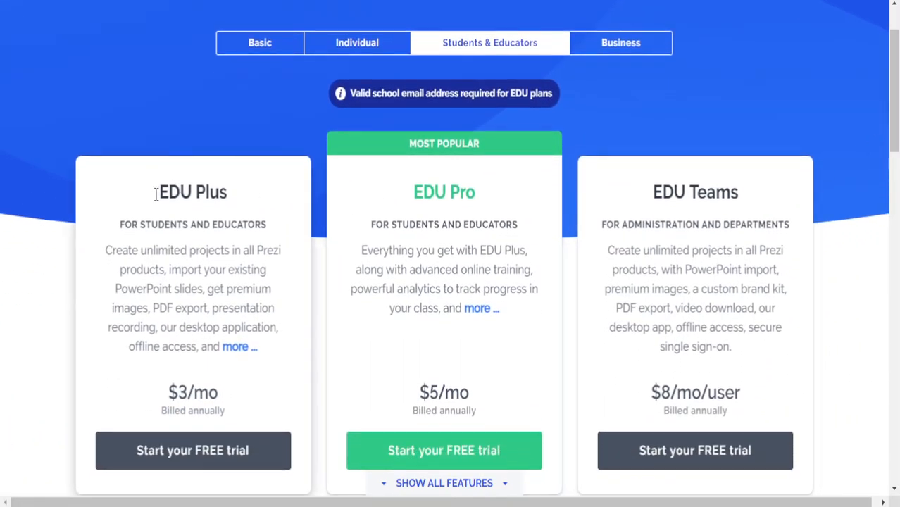
{"action": "left_click_drag", "start_coordinate": [153, 197], "coordinate": [229, 203]}
{"action": "left_click", "coordinate": [226, 201]}
{"action": "left_click_drag", "start_coordinate": [172, 373], "coordinate": [210, 382]}
{"action": "left_click", "coordinate": [211, 382]}
Highlight the EDU Pro title and the EDU Teams title and $8/mo/user price
{"action": "left_click_drag", "start_coordinate": [379, 194], "coordinate": [450, 218]}
{"action": "left_click", "coordinate": [440, 366]}
{"action": "left_click_drag", "start_coordinate": [651, 200], "coordinate": [719, 214]}
{"action": "left_click", "coordinate": [719, 216]}
{"action": "left_click_drag", "start_coordinate": [648, 391], "coordinate": [752, 390]}
{"action": "left_click", "coordinate": [723, 386]}
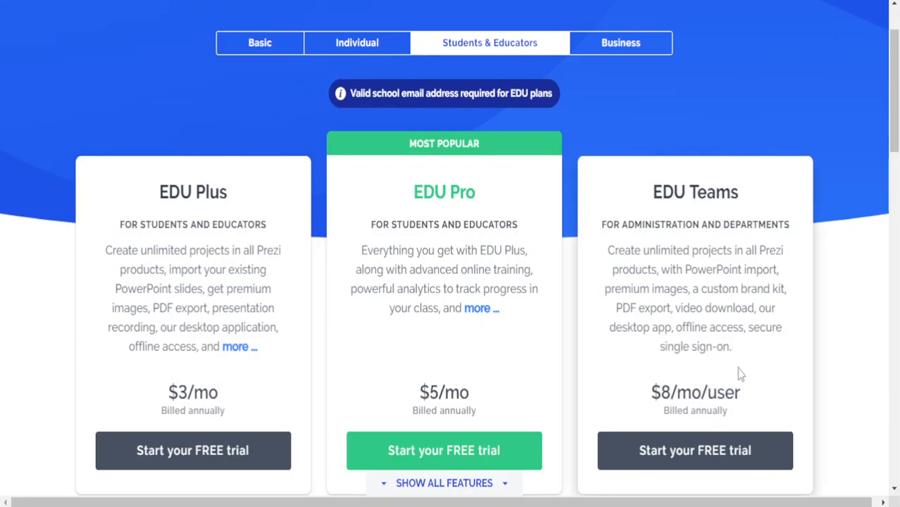
{"action": "scroll", "coordinate": [727, 321], "scroll_direction": "down", "scroll_amount": 20}
{"action": "scroll", "coordinate": [729, 324], "scroll_direction": "up", "scroll_amount": 20}
Toggle between the Business and Individual plans, highlighting the Plus and Premium plan names
{"action": "left_click", "coordinate": [624, 132]}
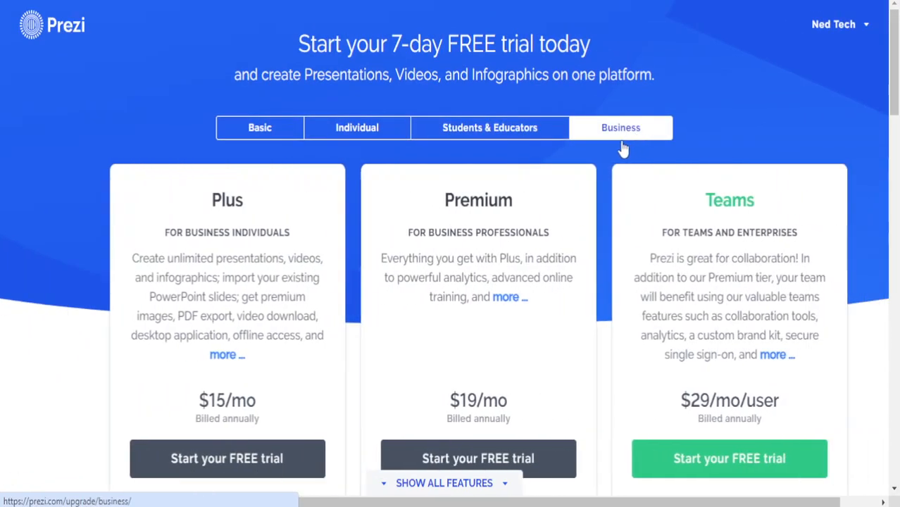
{"action": "left_click_drag", "start_coordinate": [173, 209], "coordinate": [220, 214]}
{"action": "left_click", "coordinate": [205, 210]}
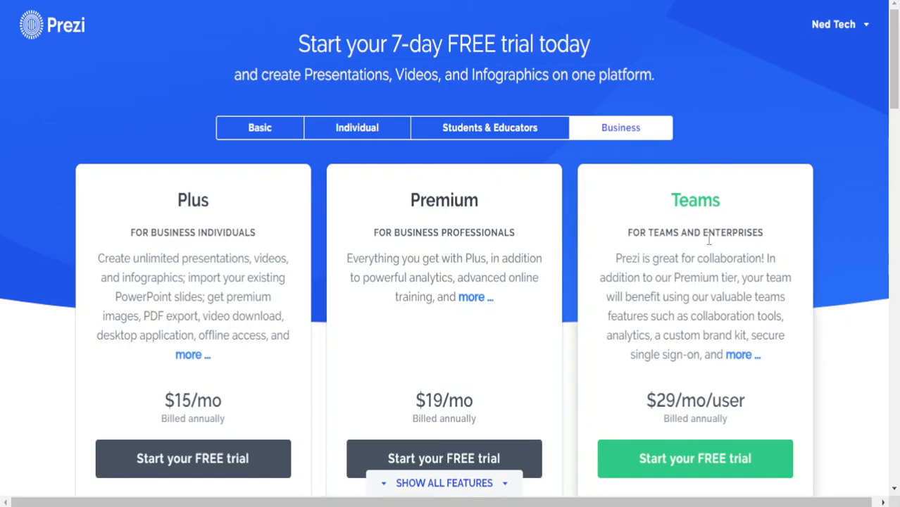
{"action": "left_click", "coordinate": [399, 134]}
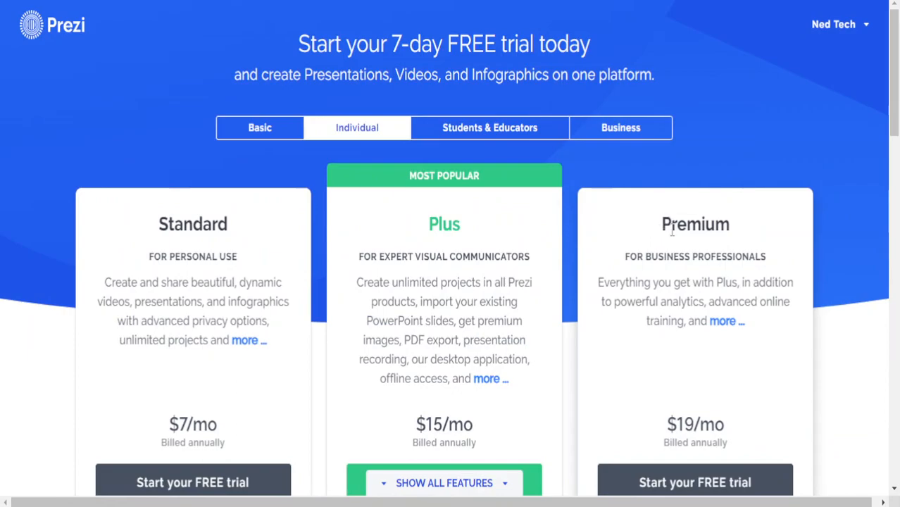
{"action": "left_click_drag", "start_coordinate": [661, 237], "coordinate": [720, 255]}
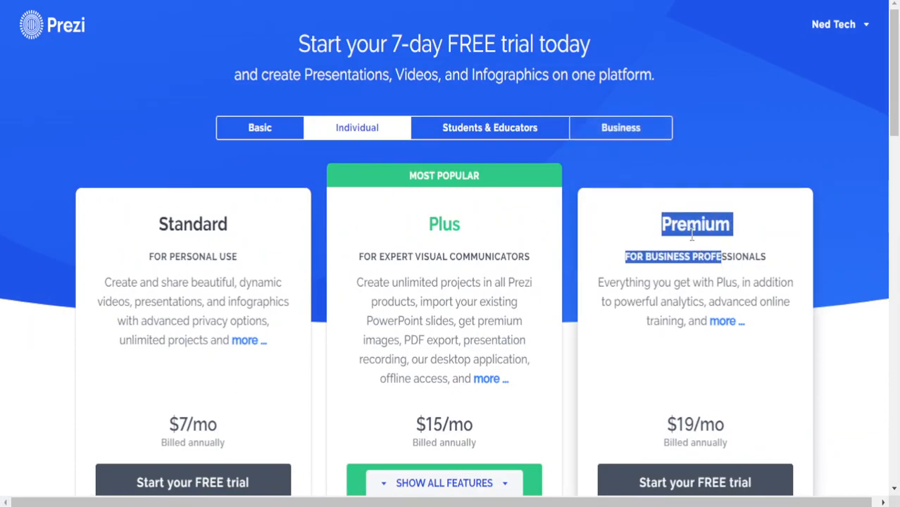
{"action": "left_click", "coordinate": [602, 139]}
{"action": "left_click_drag", "start_coordinate": [438, 191], "coordinate": [535, 251]}
{"action": "left_click", "coordinate": [524, 248]}
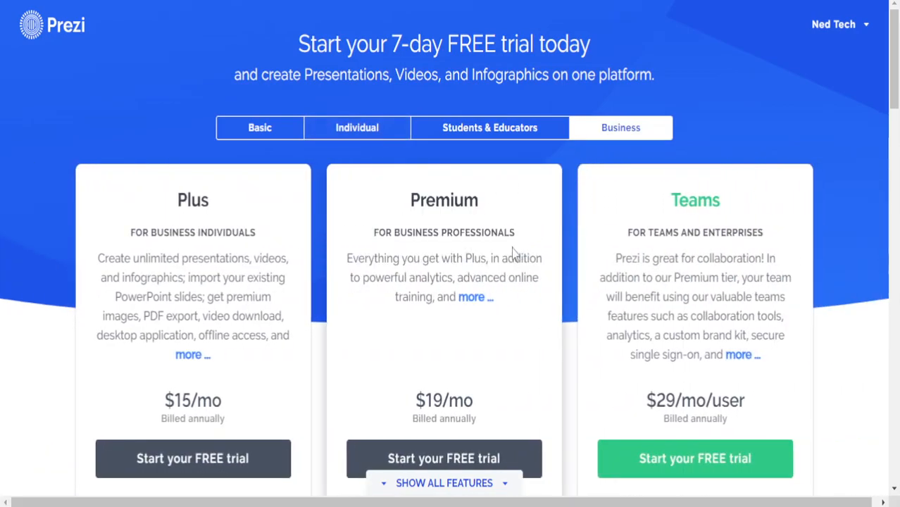